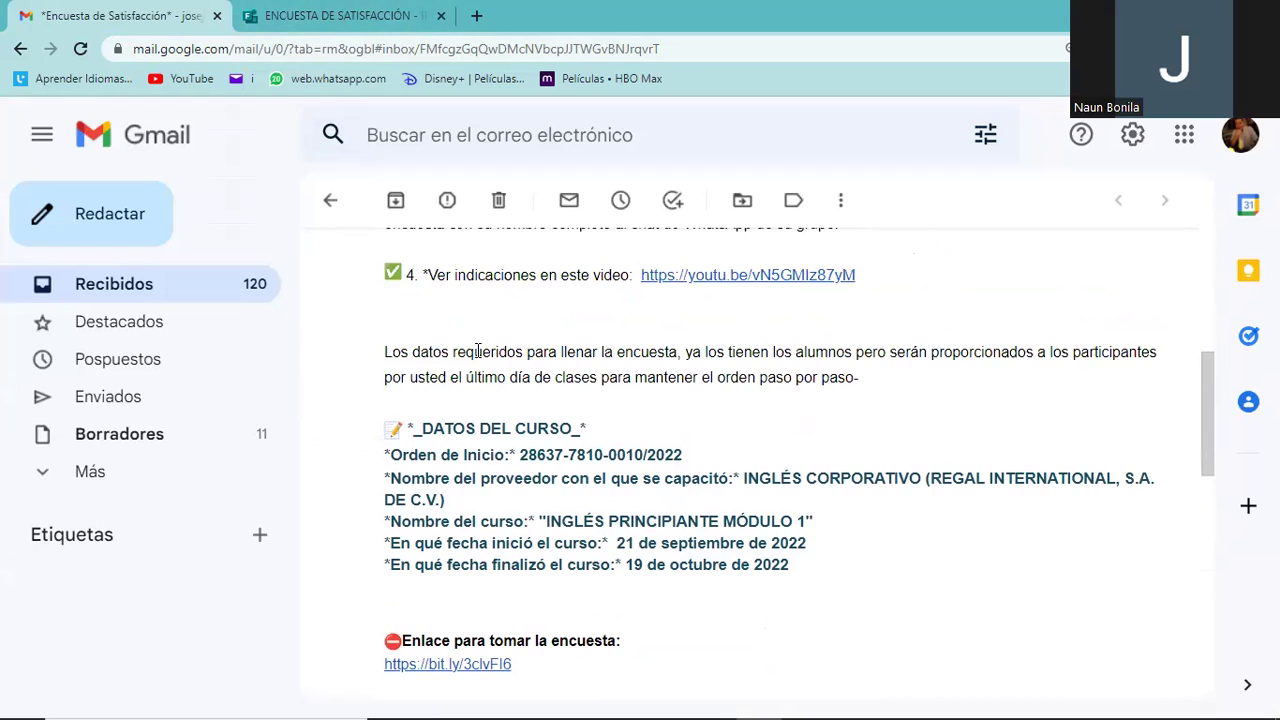
Review the survey guidelines, course data and survey link in the open satisfaction survey e-mail.
scroll(477, 351, up, 2)
scroll(477, 359, up, 2)
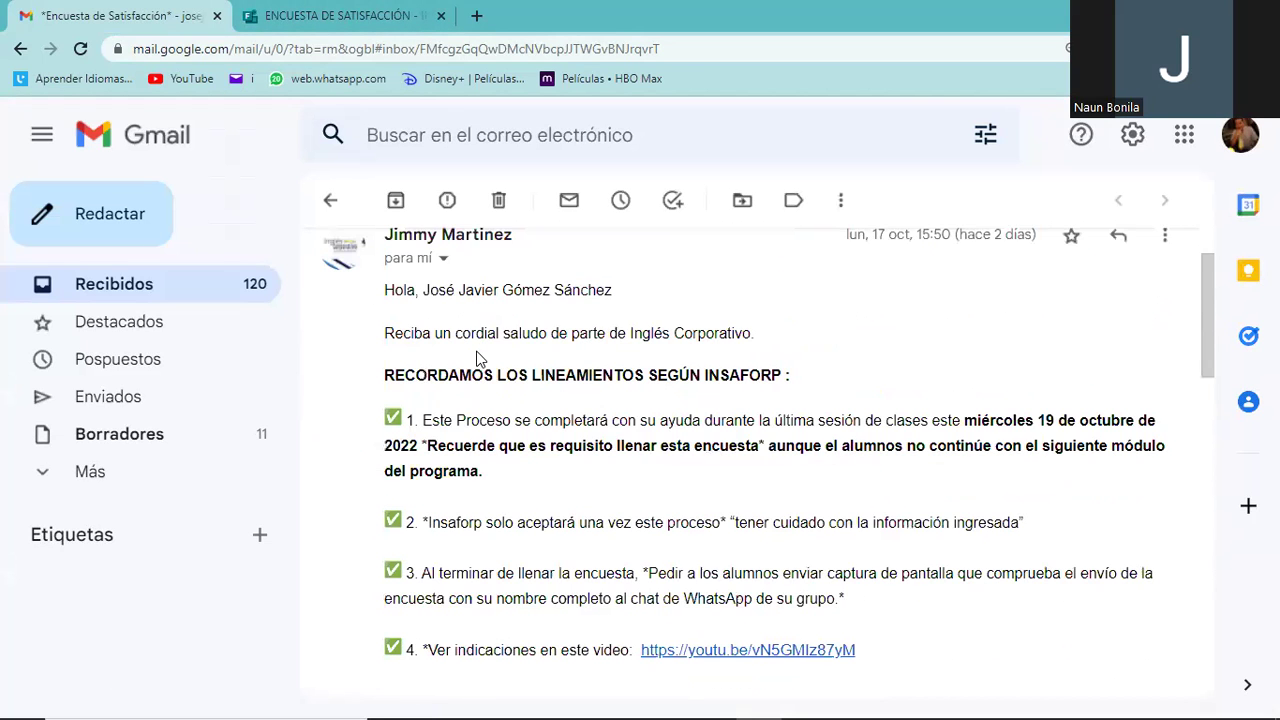
scroll(477, 359, up, 1)
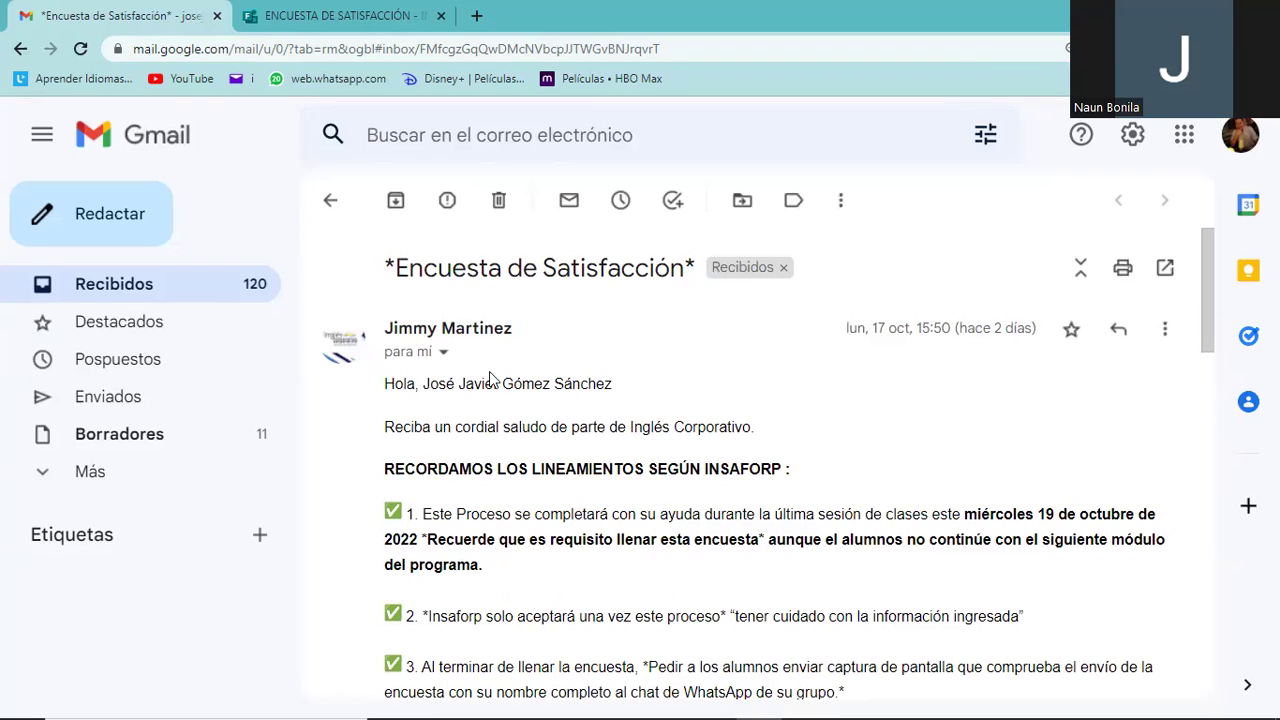
scroll(540, 425, down, 7)
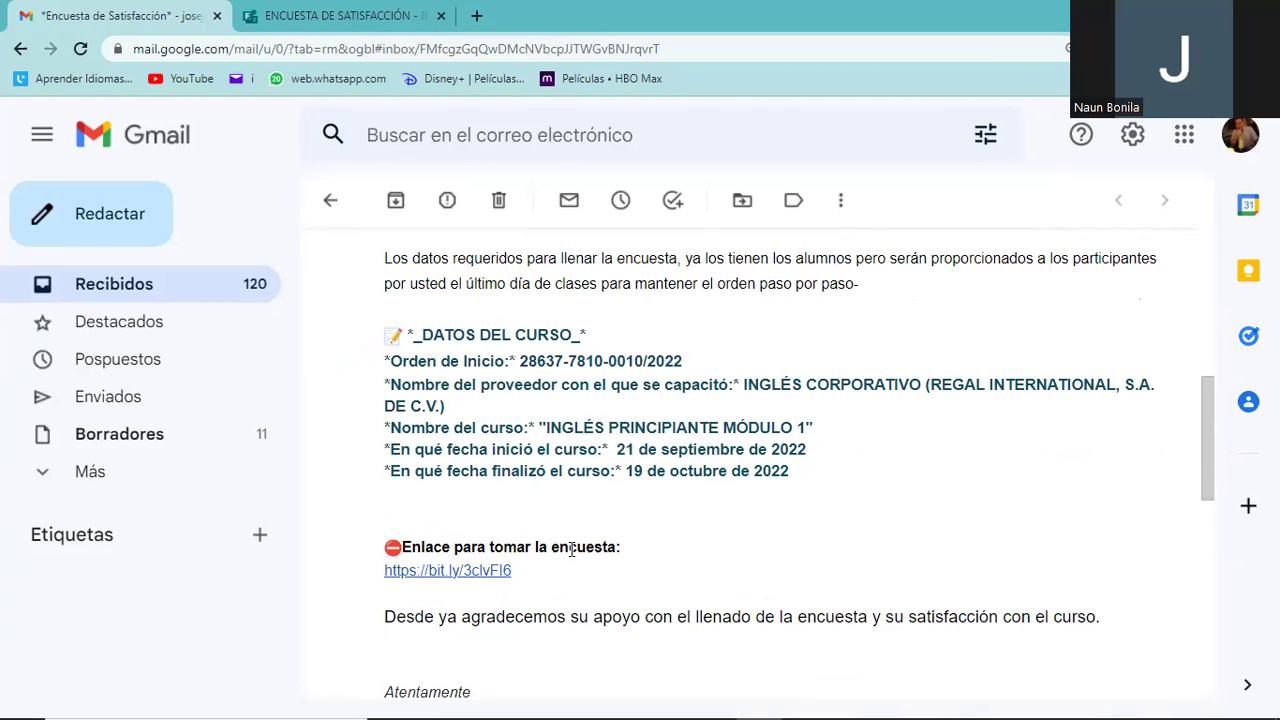
scroll(571, 548, down, 1)
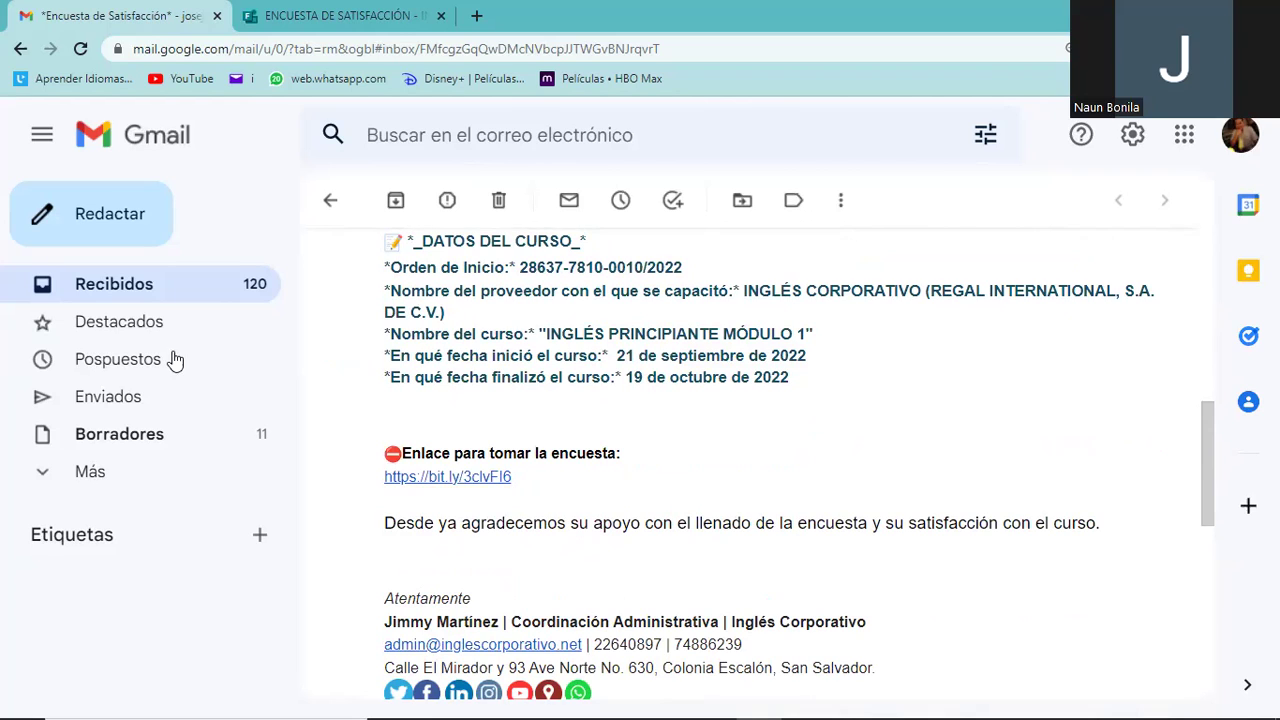
Switch to the satisfaction survey form and return to its first question.
click(378, 18)
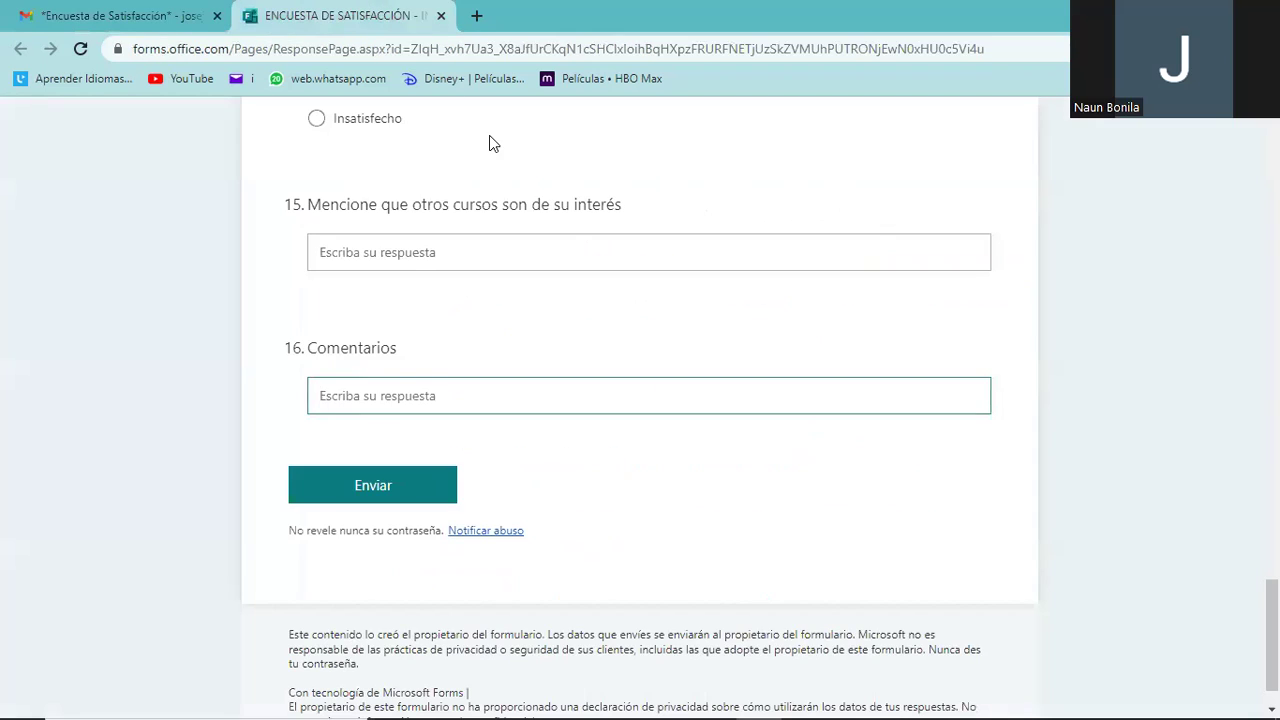
scroll(526, 466, up, 15)
scroll(531, 471, up, 10)
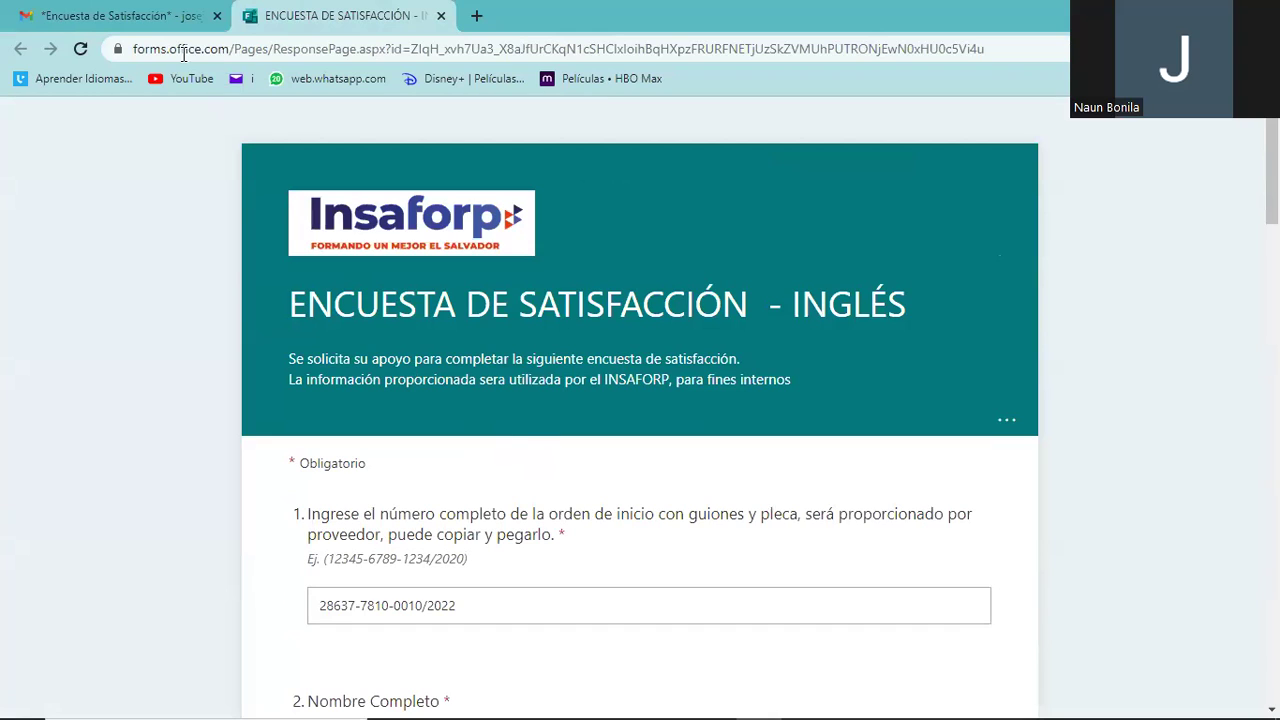
Go back to the e-mail and copy the start order number (Orden de Inicio) from the course data.
click(140, 10)
click(310, 15)
click(165, 10)
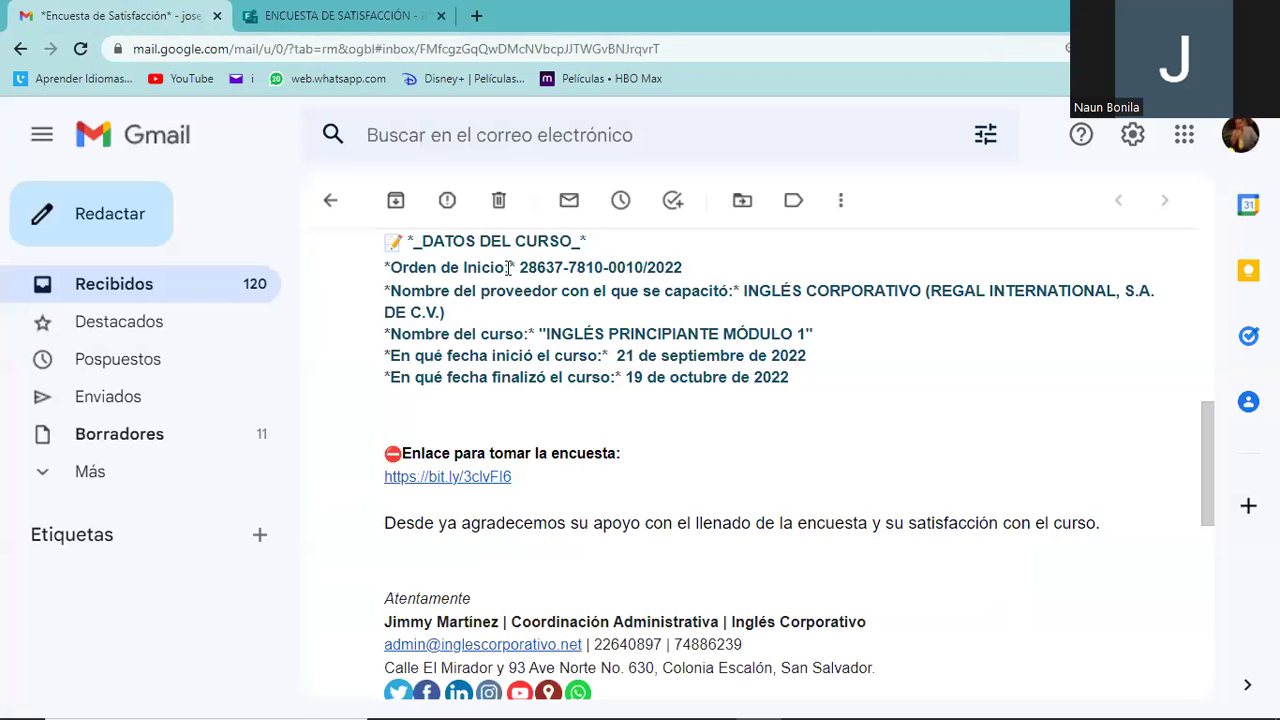
scroll(525, 285, up, 1)
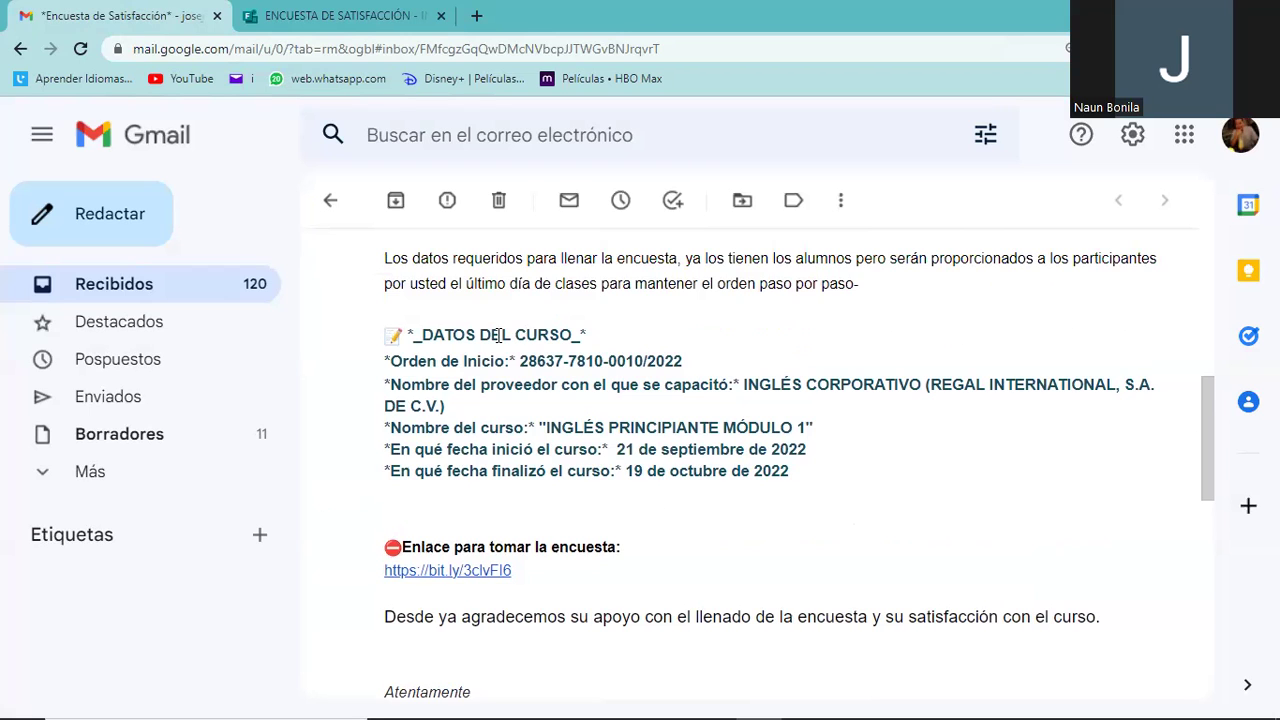
scroll(497, 335, up, 1)
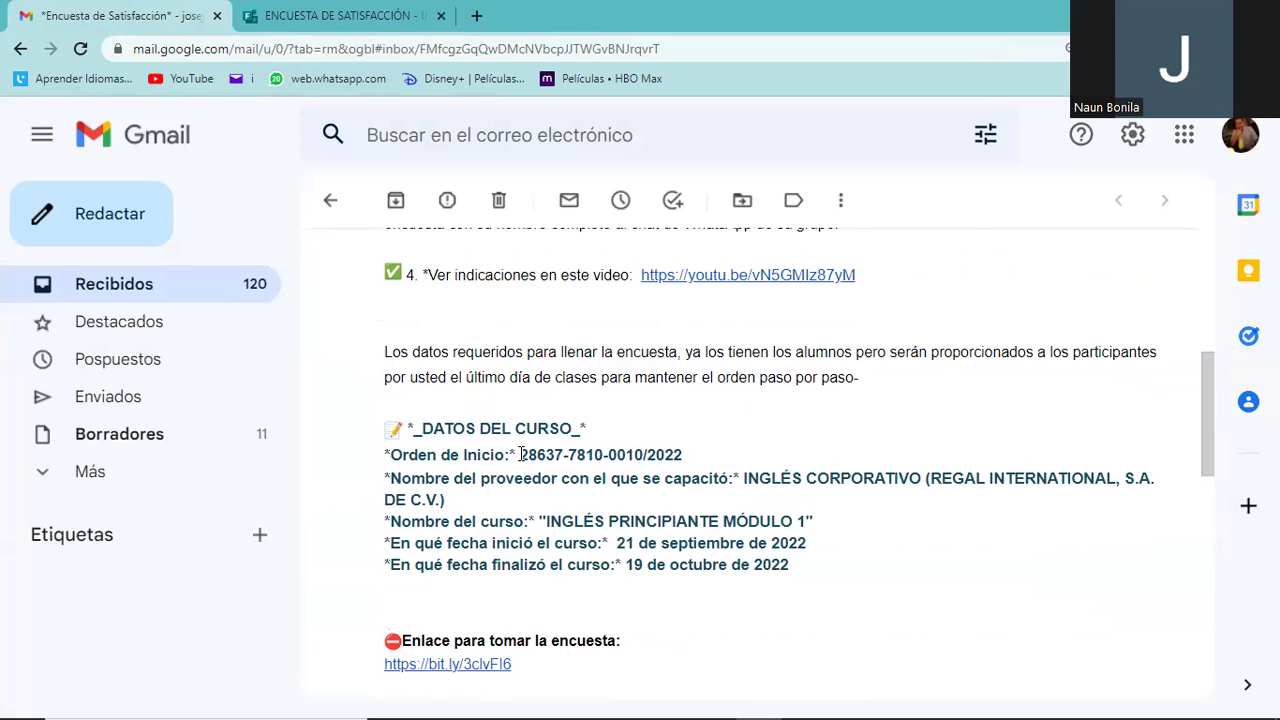
drag(520, 455, 686, 461)
key(ctrl+c)
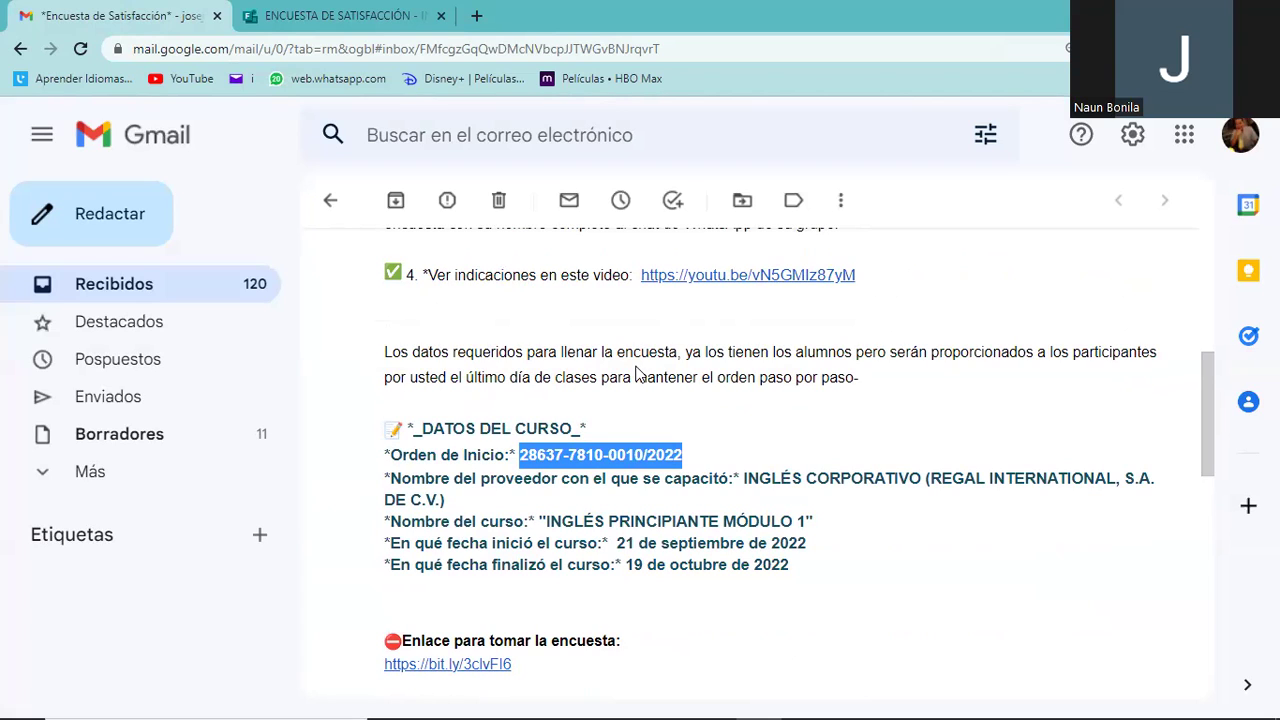
Clear the existing order number from the answer to question 1 of the survey form.
click(287, 20)
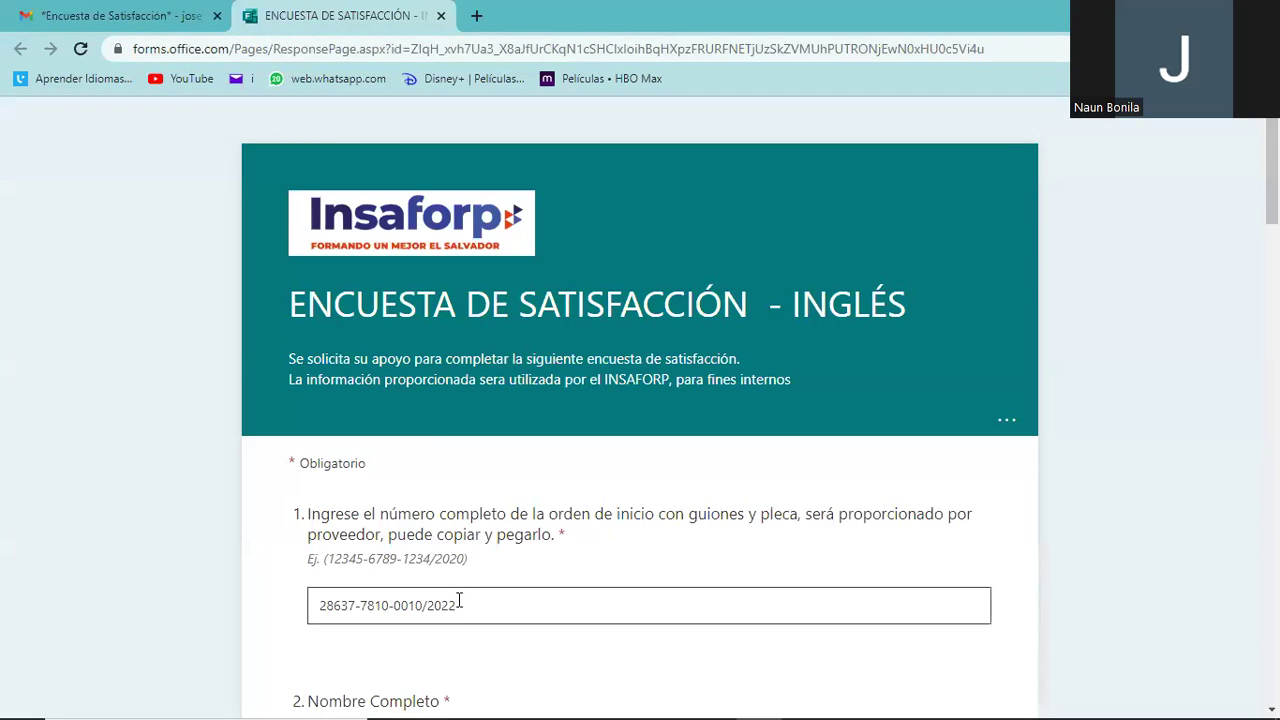
key(BackSpace)
key(BackSpace)
key(BackSpace)
key(BackSpace)
key(BackSpace)
key(BackSpace)
key(BackSpace)
key(BackSpace)
key(BackSpace)
key(BackSpace)
key(BackSpace)
key(BackSpace)
key(BackSpace)
key(BackSpace)
key(BackSpace)
key(BackSpace)
key(BackSpace)
key(BackSpace)
key(BackSpace)
key(BackSpace)
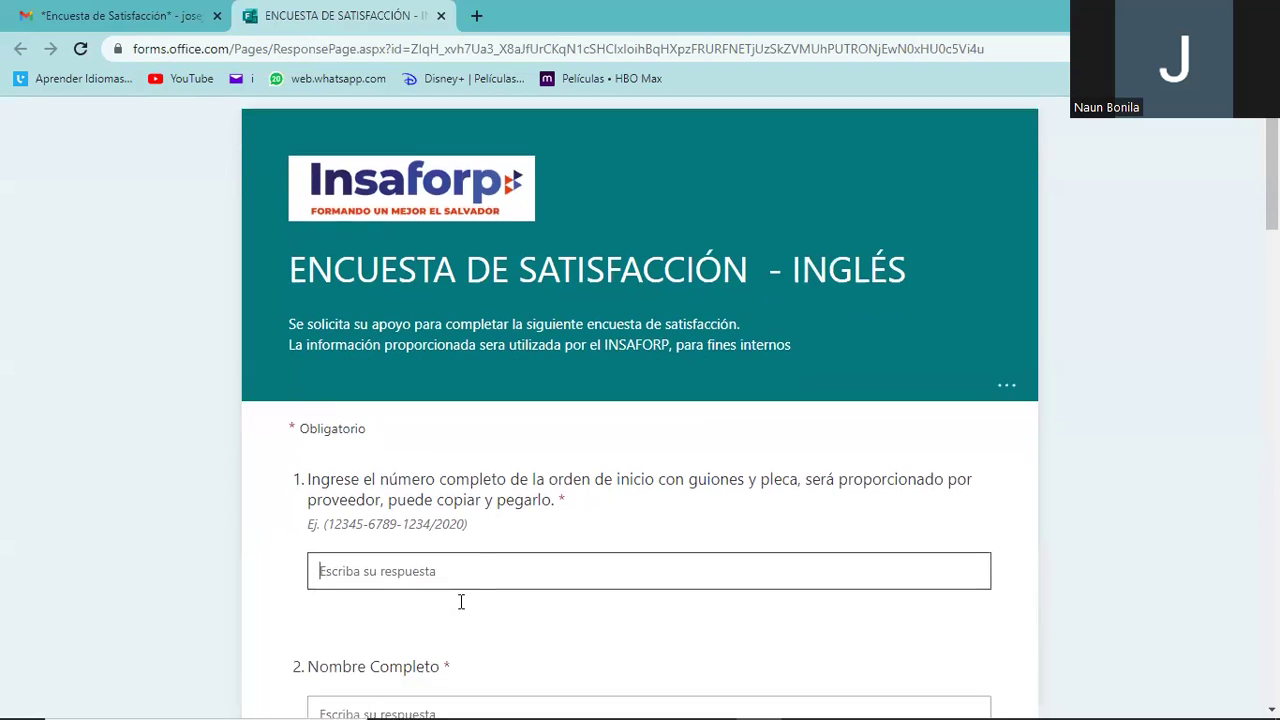
scroll(460, 603, down, 2)
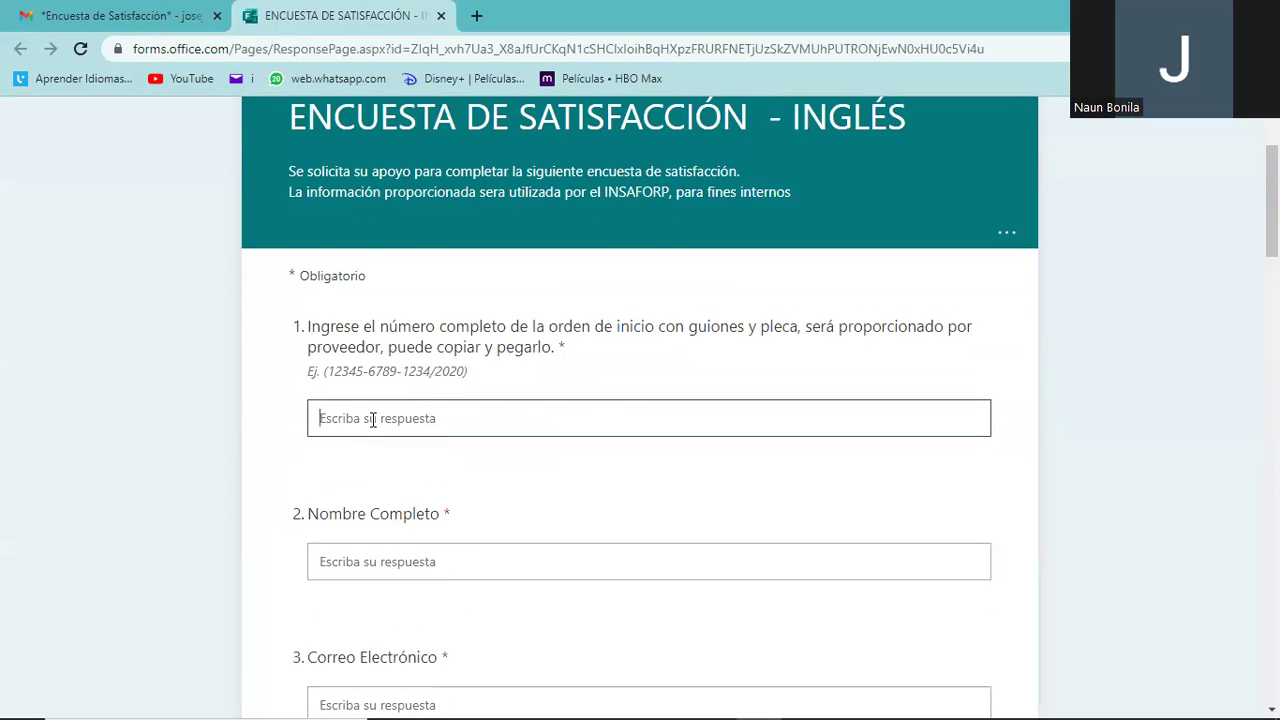
right_click(372, 419)
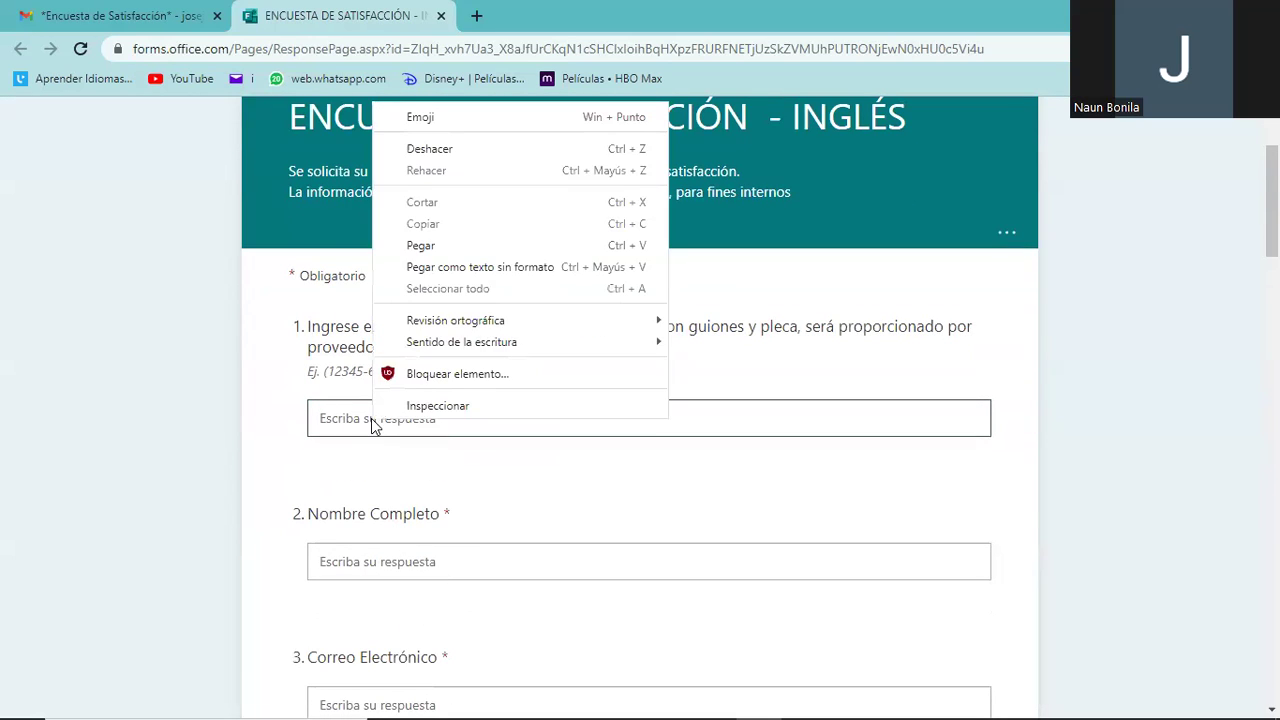
click(418, 247)
key(BackSpace)
key(BackSpace)
key(BackSpace)
key(BackSpace)
key(BackSpace)
key(BackSpace)
key(BackSpace)
key(BackSpace)
key(BackSpace)
key(BackSpace)
key(BackSpace)
key(BackSpace)
key(BackSpace)
key(BackSpace)
key(BackSpace)
key(BackSpace)
key(BackSpace)
key(BackSpace)
key(BackSpace)
key(BackSpace)
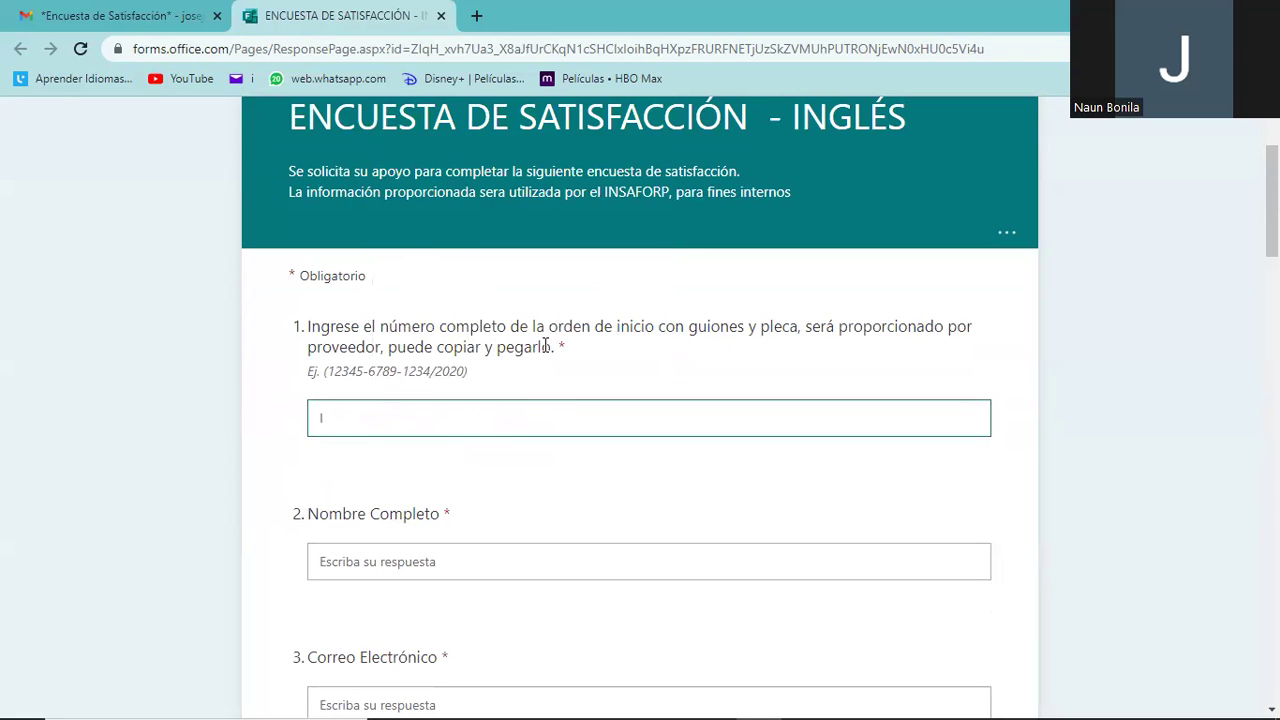
Copy the selected start order number from the e-mail again and paste it as the answer to survey question 1.
click(182, 16)
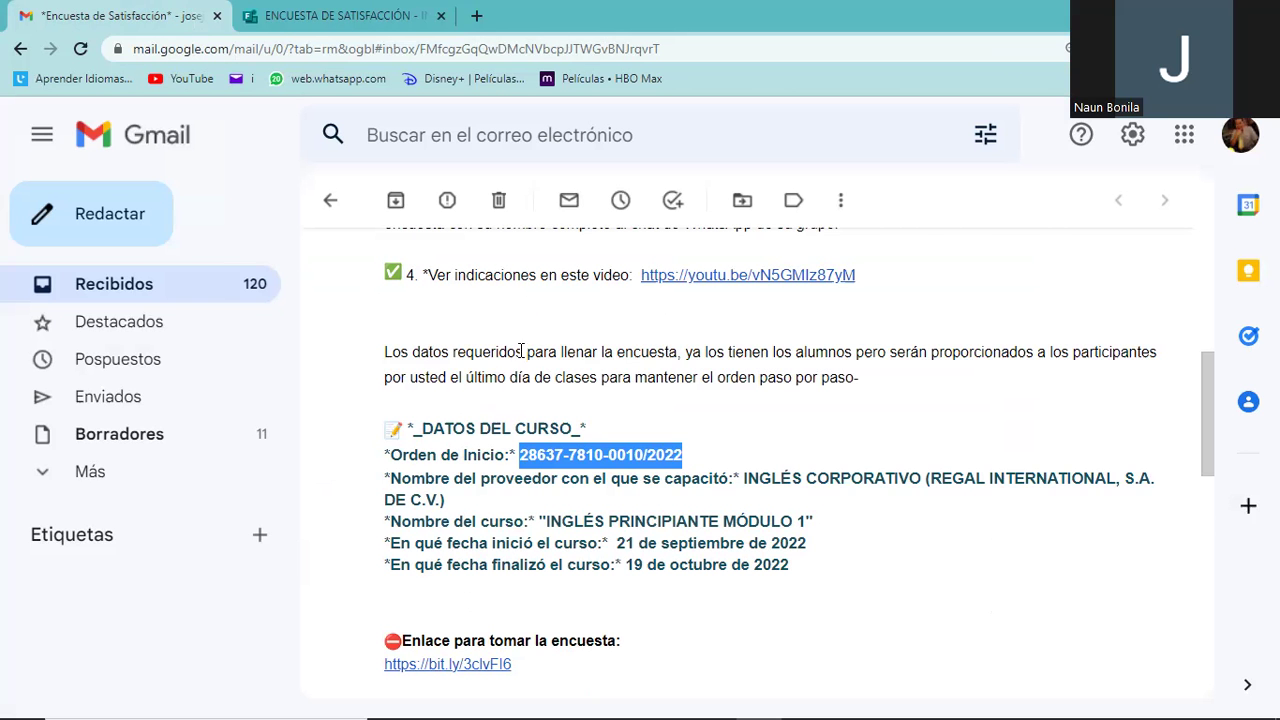
right_click(558, 461)
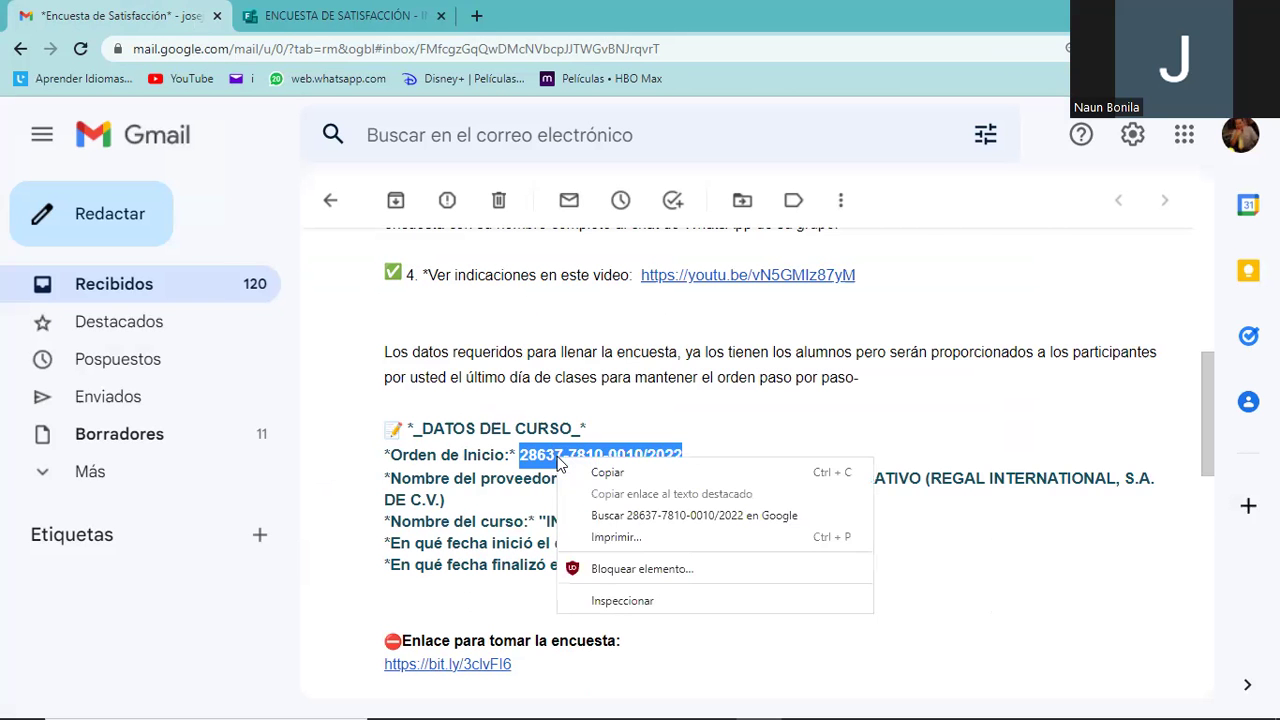
click(574, 473)
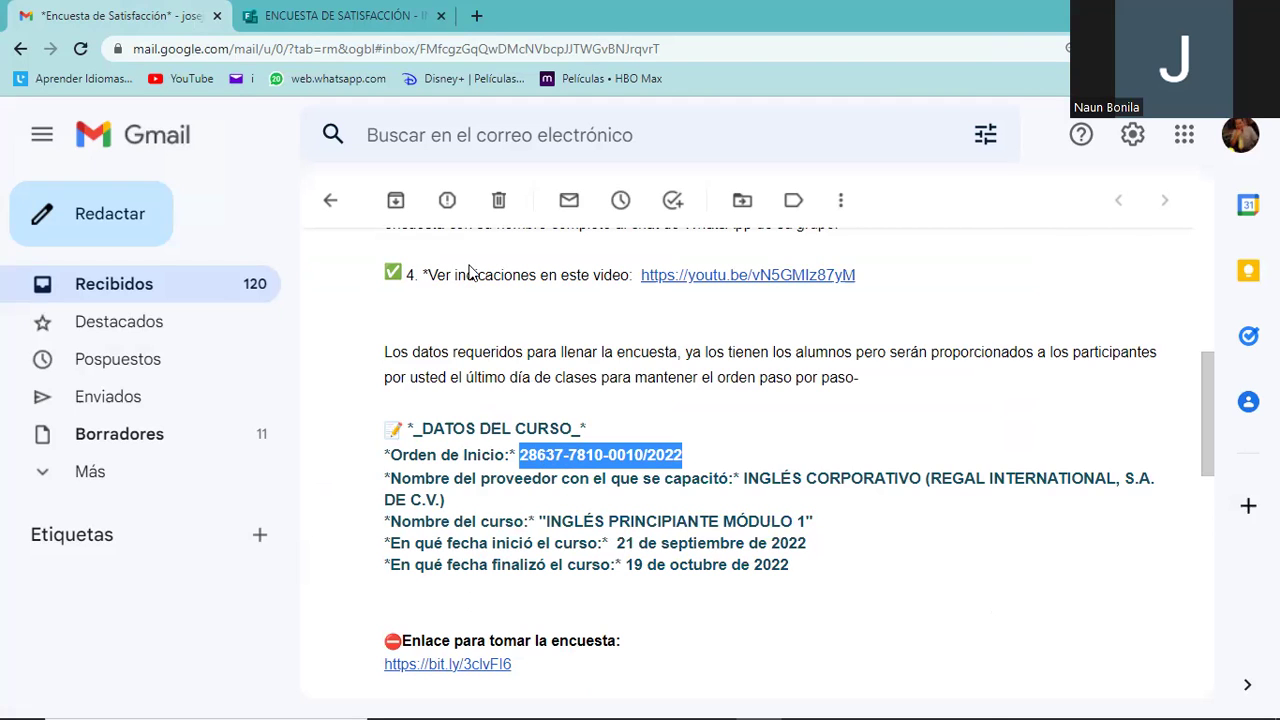
click(352, 14)
click(432, 414)
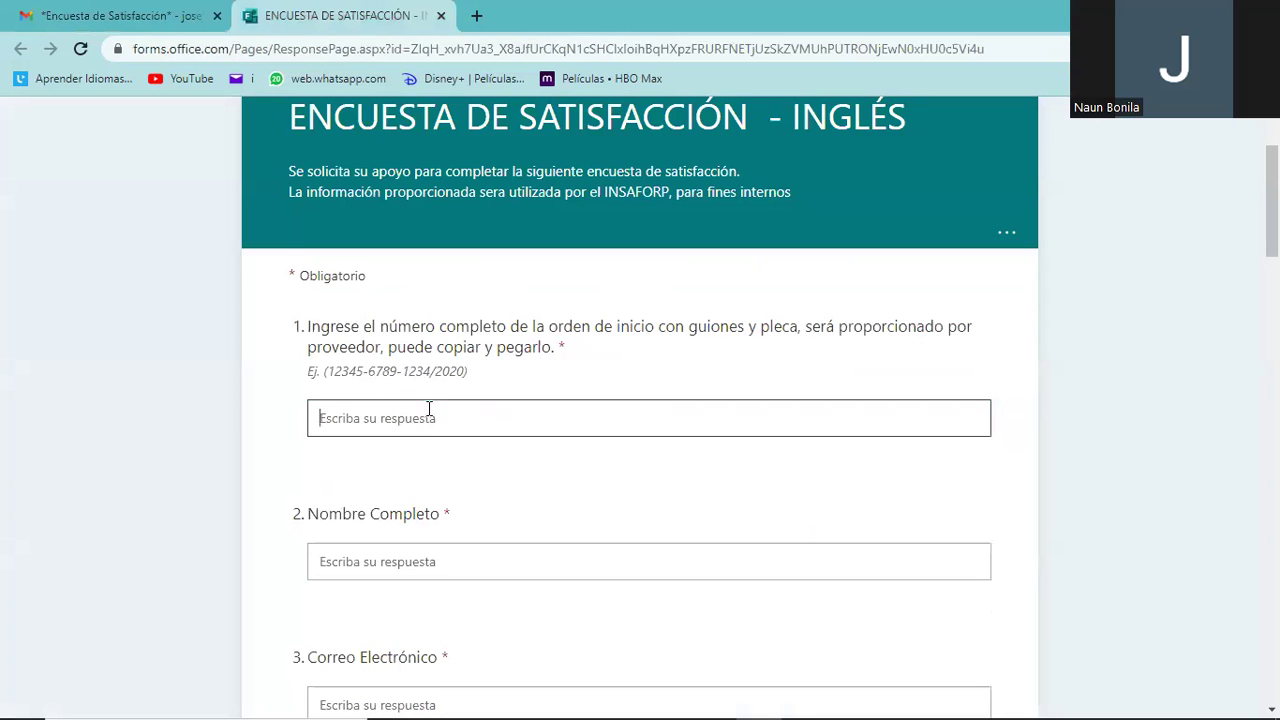
right_click(430, 414)
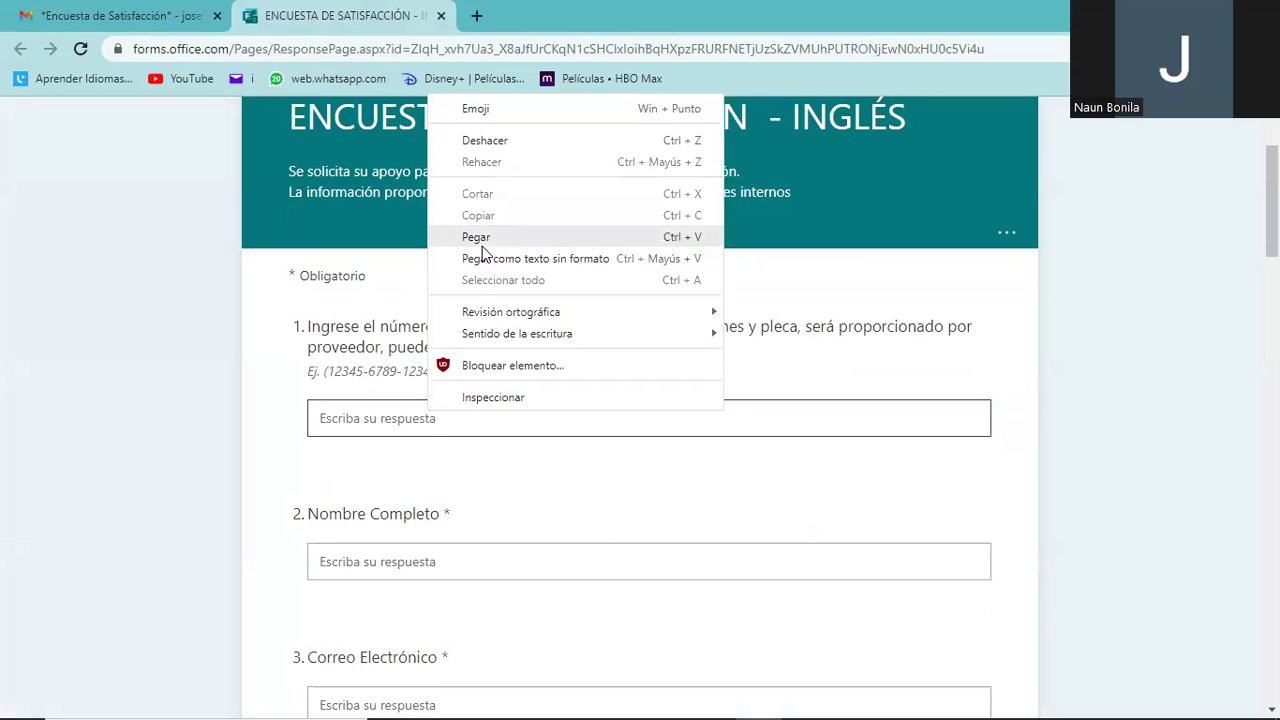
click(478, 240)
Examine survey questions 2 to 8, from full name and contact details to residence and employer.
scroll(545, 461, down, 2)
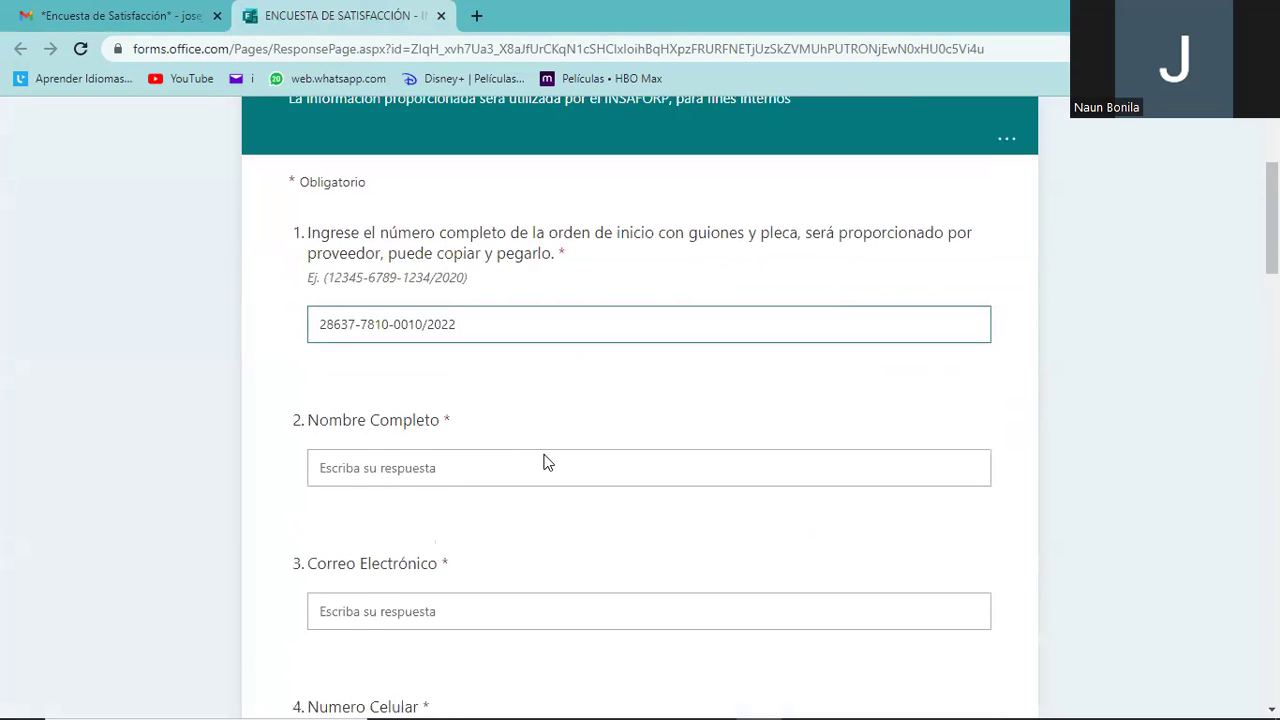
click(401, 376)
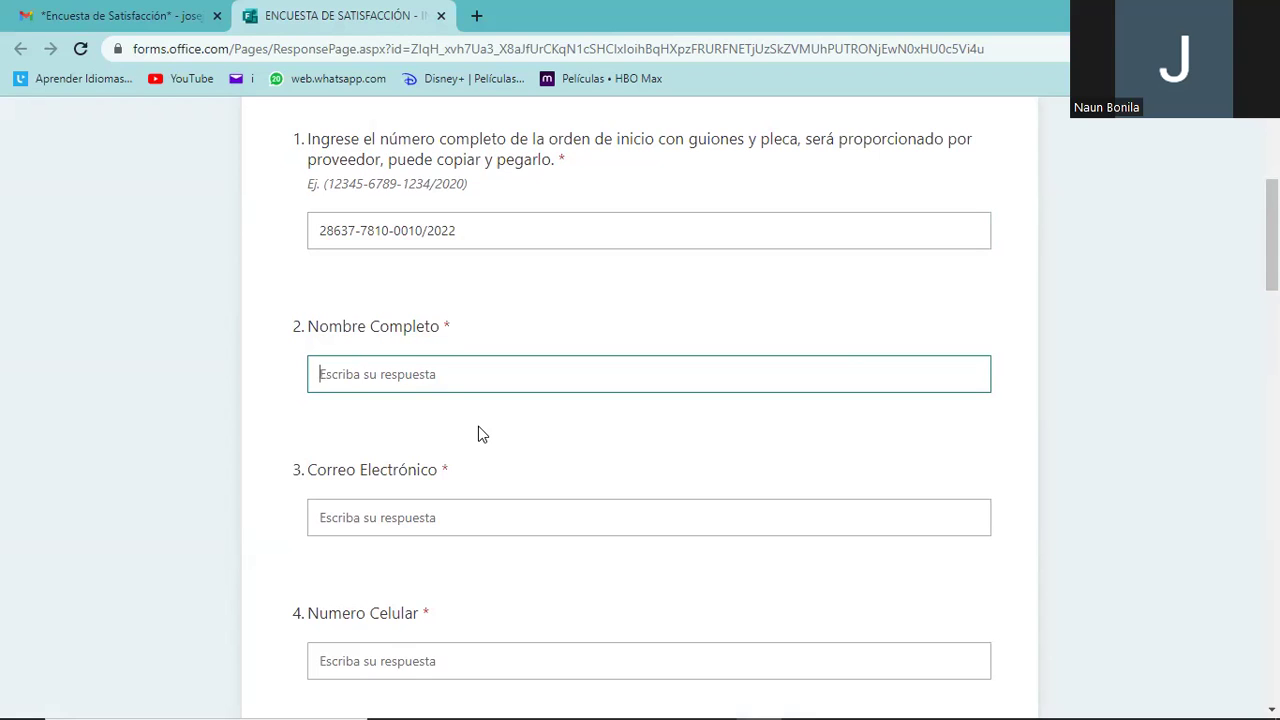
scroll(478, 426, down, 2)
scroll(450, 481, down, 2)
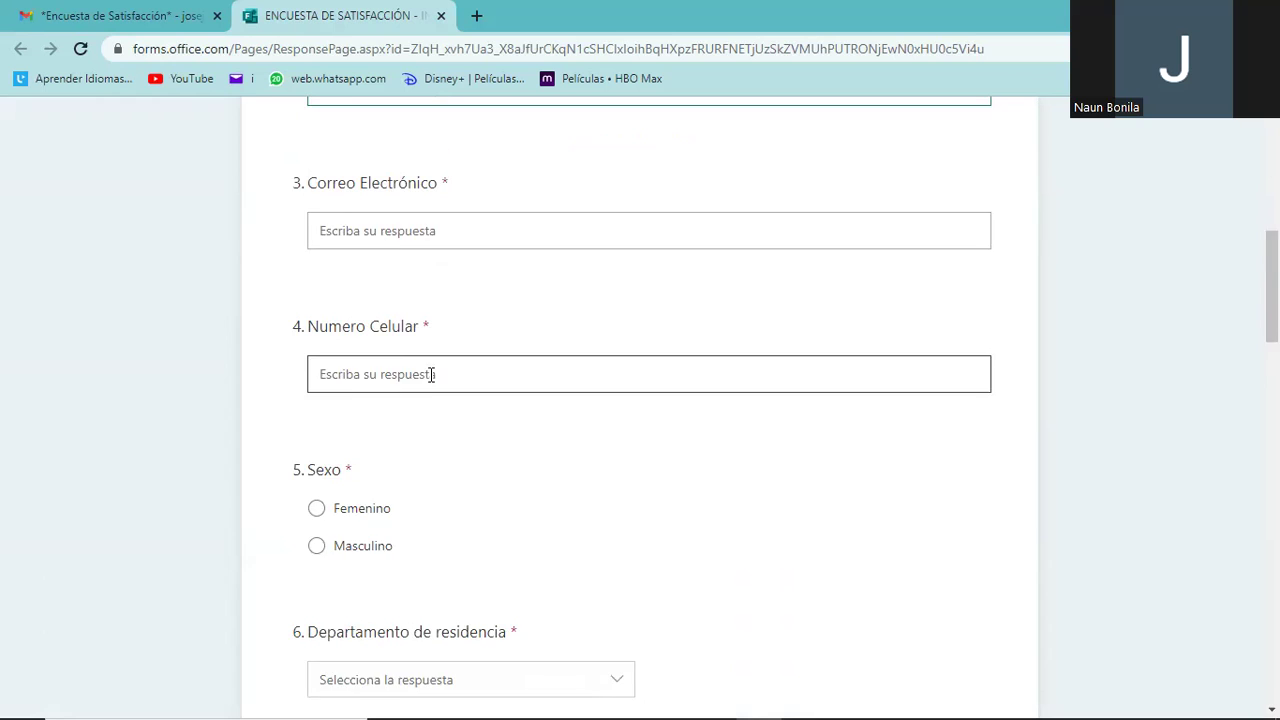
scroll(431, 375, down, 2)
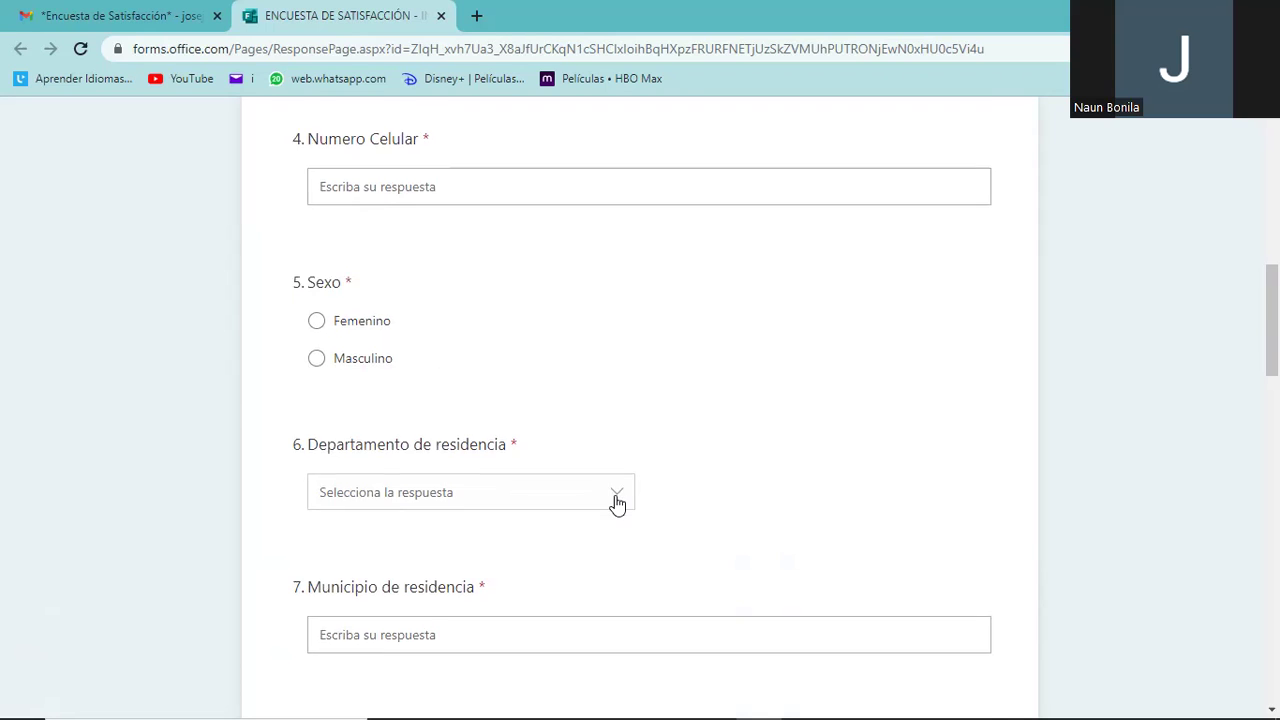
scroll(617, 504, down, 1)
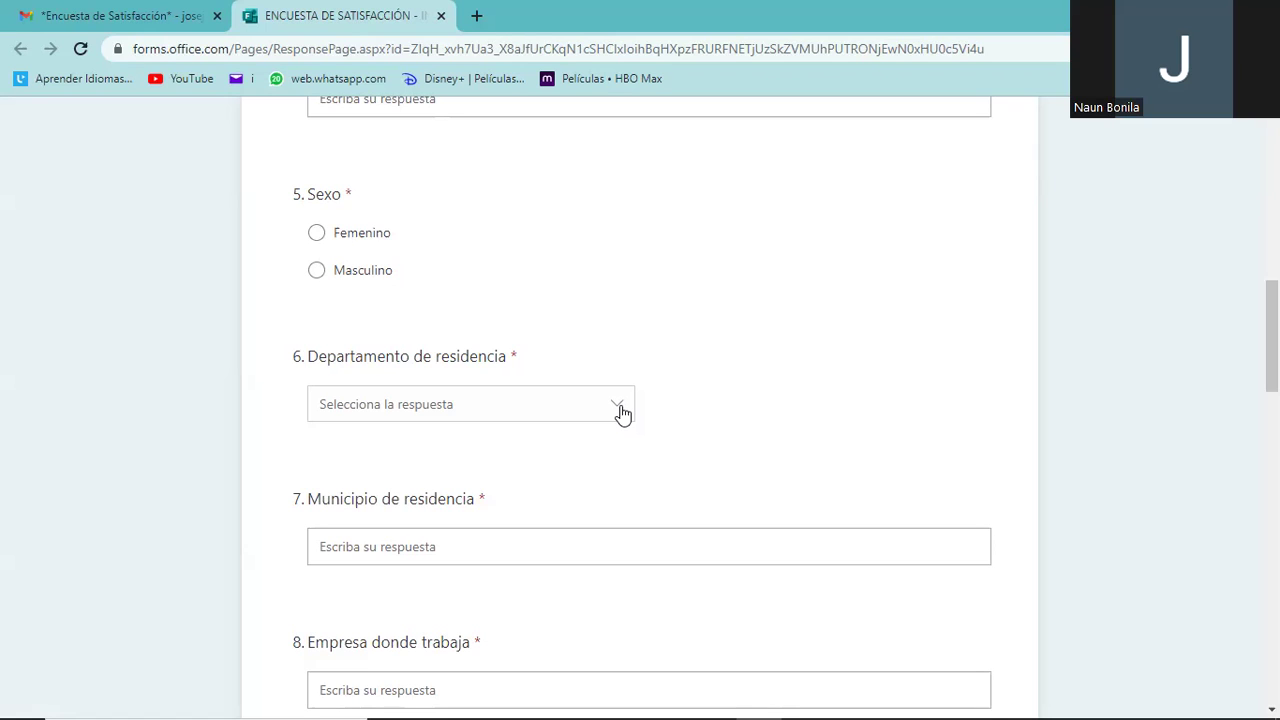
click(743, 537)
scroll(740, 535, down, 1)
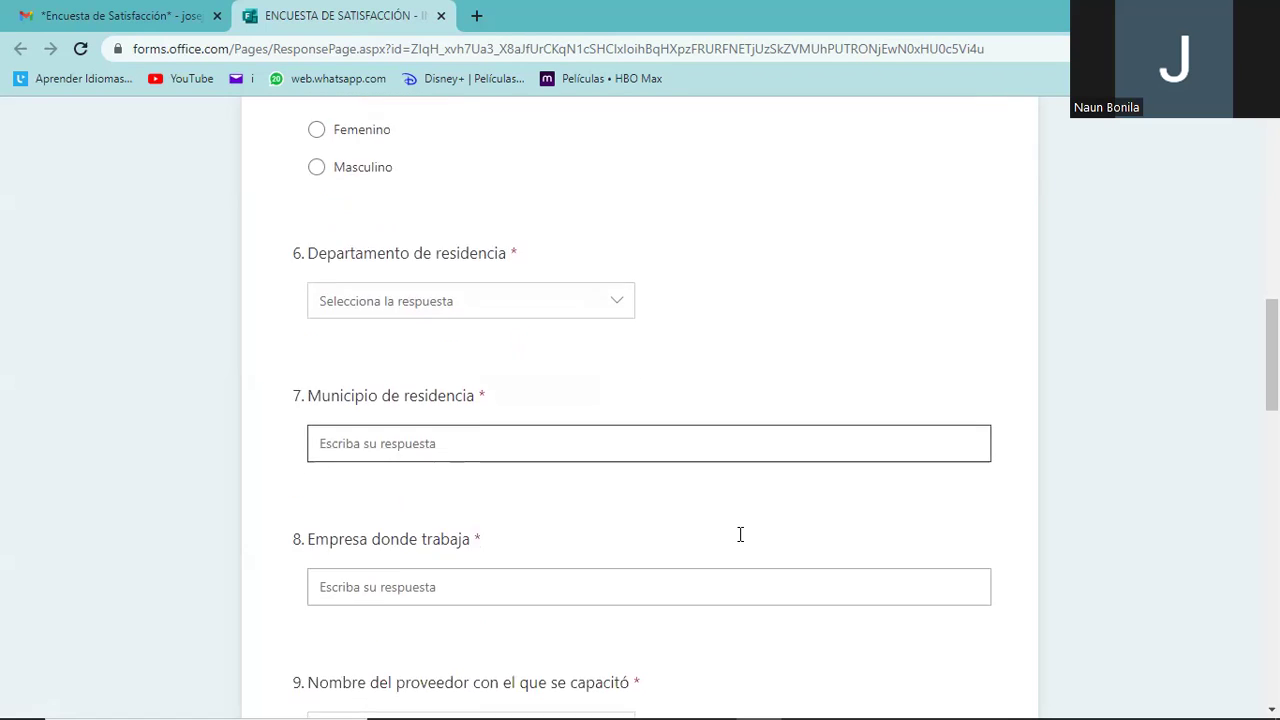
scroll(740, 535, down, 1)
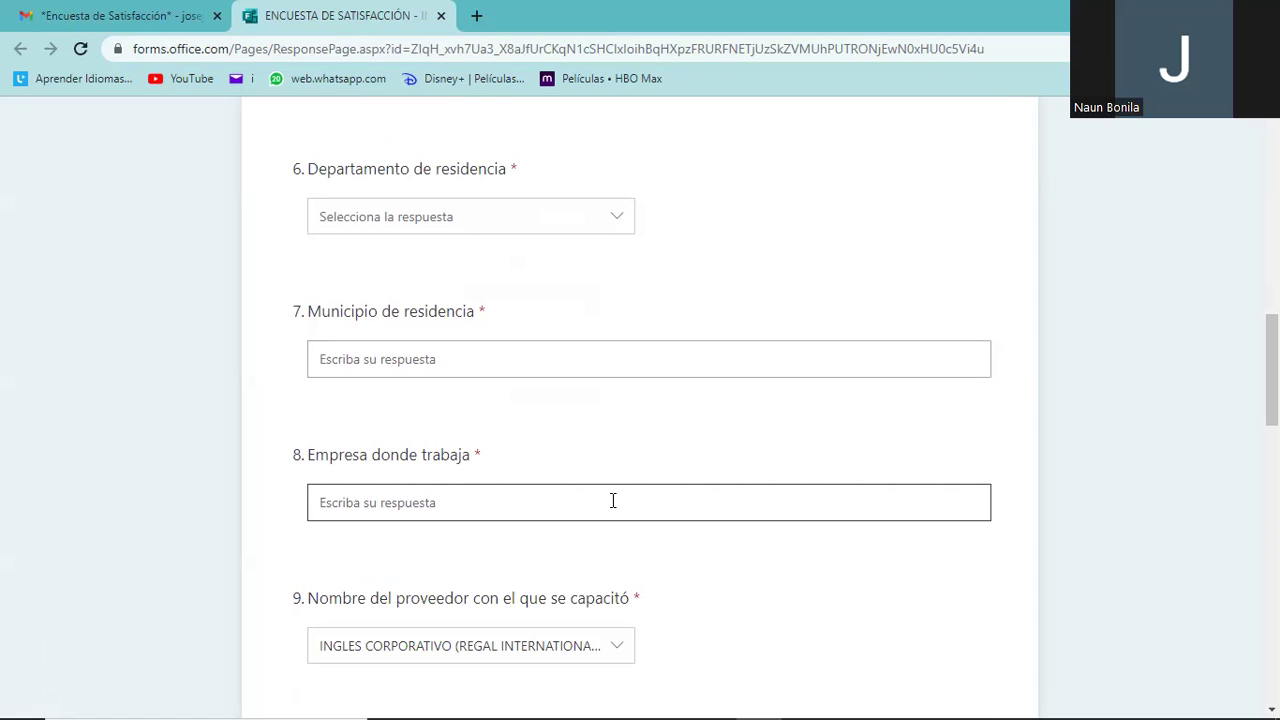
Choose INGLES CORPORATIVO (REGAL INTERNATIONAL, S.A. DE C.V.) as the training provider in question 9.
scroll(614, 488, down, 1)
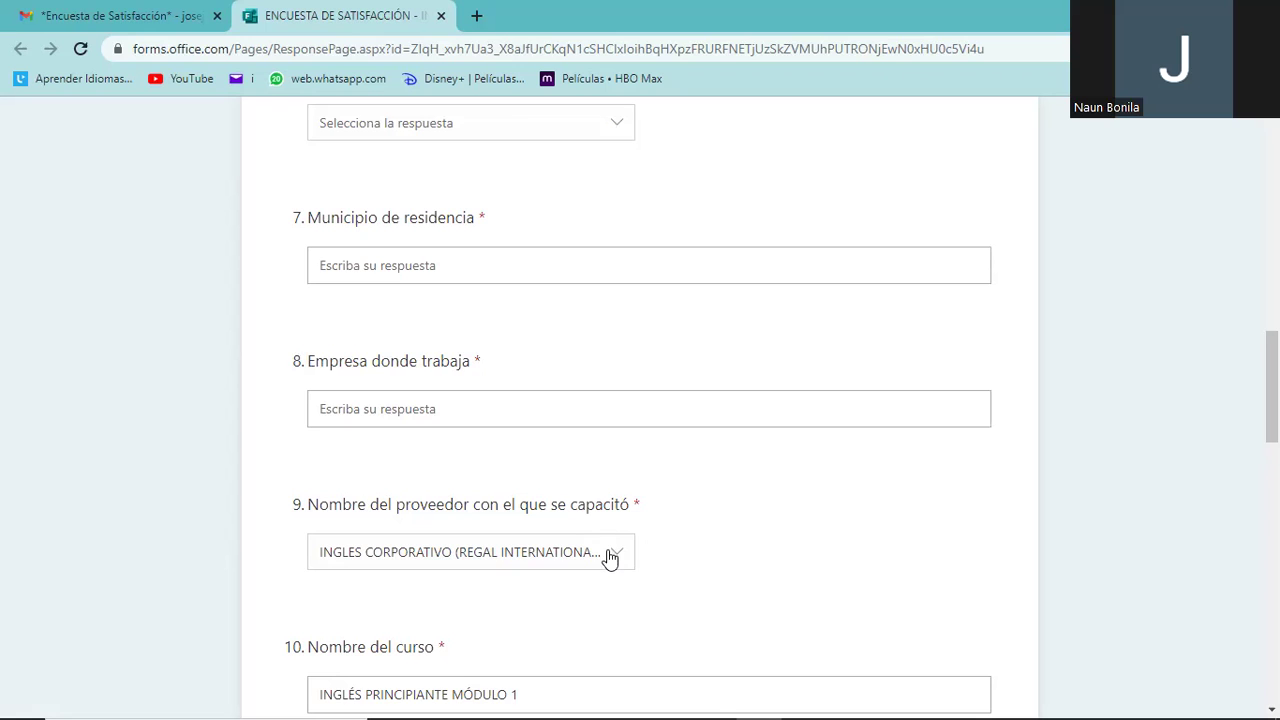
click(608, 556)
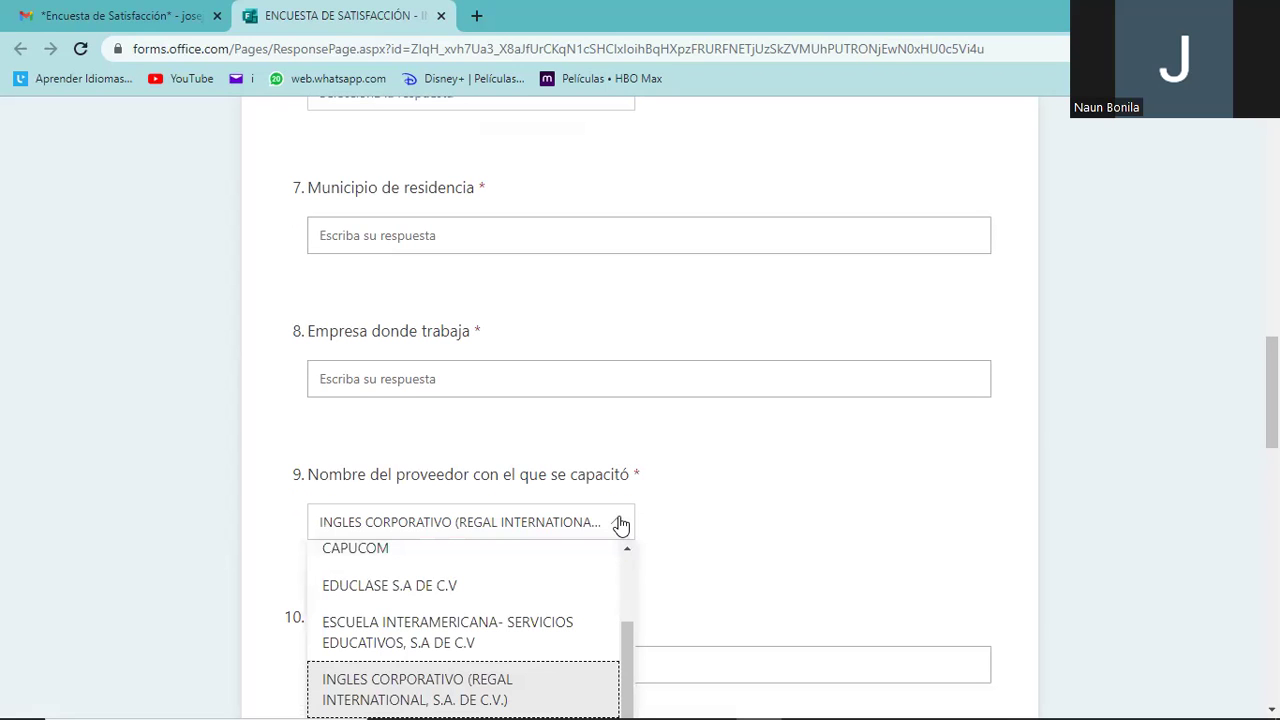
scroll(620, 524, down, 2)
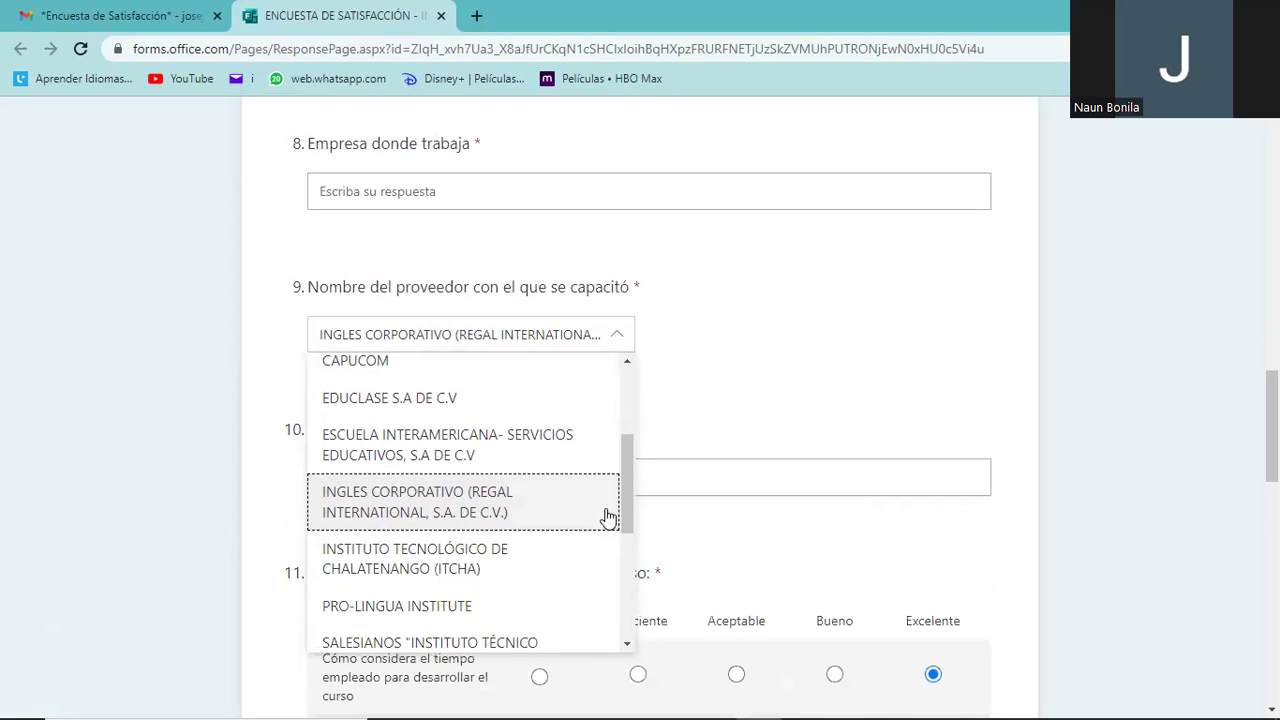
click(462, 519)
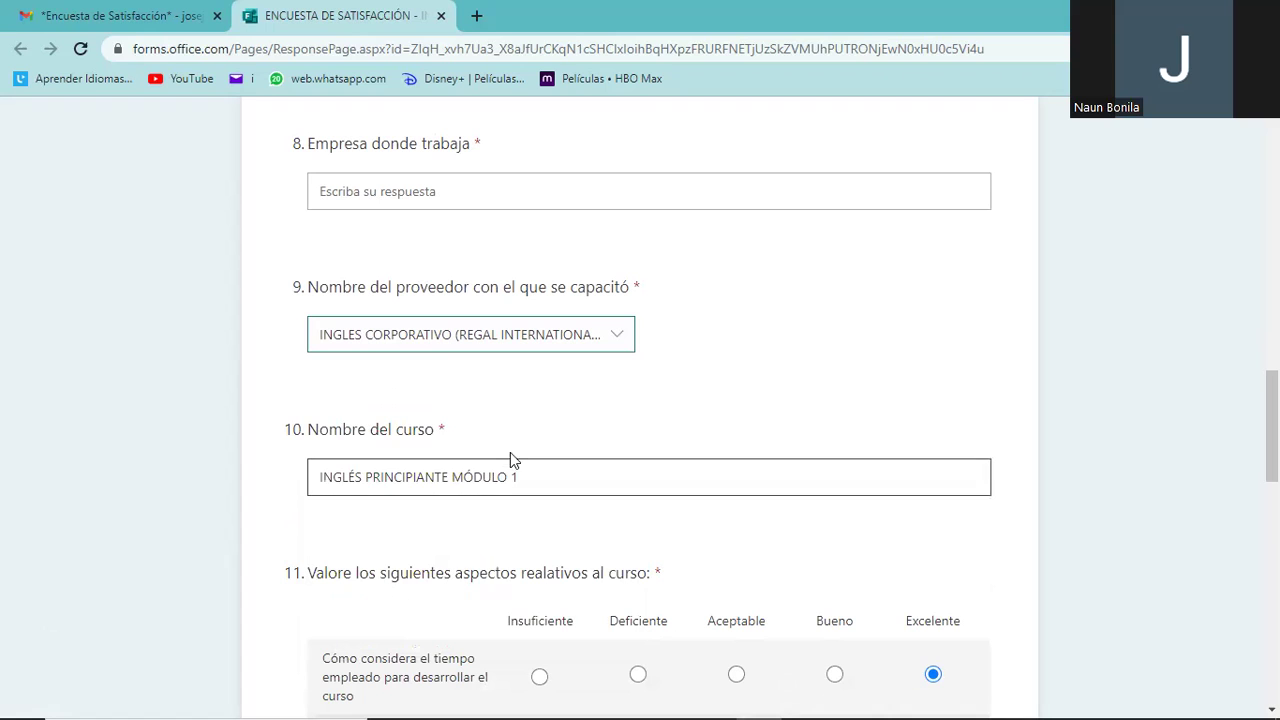
Select the course name INGLÉS PRINCIPIANTE MÓDULO 1, without its quotation marks, in the e-mail's course data.
scroll(517, 449, down, 1)
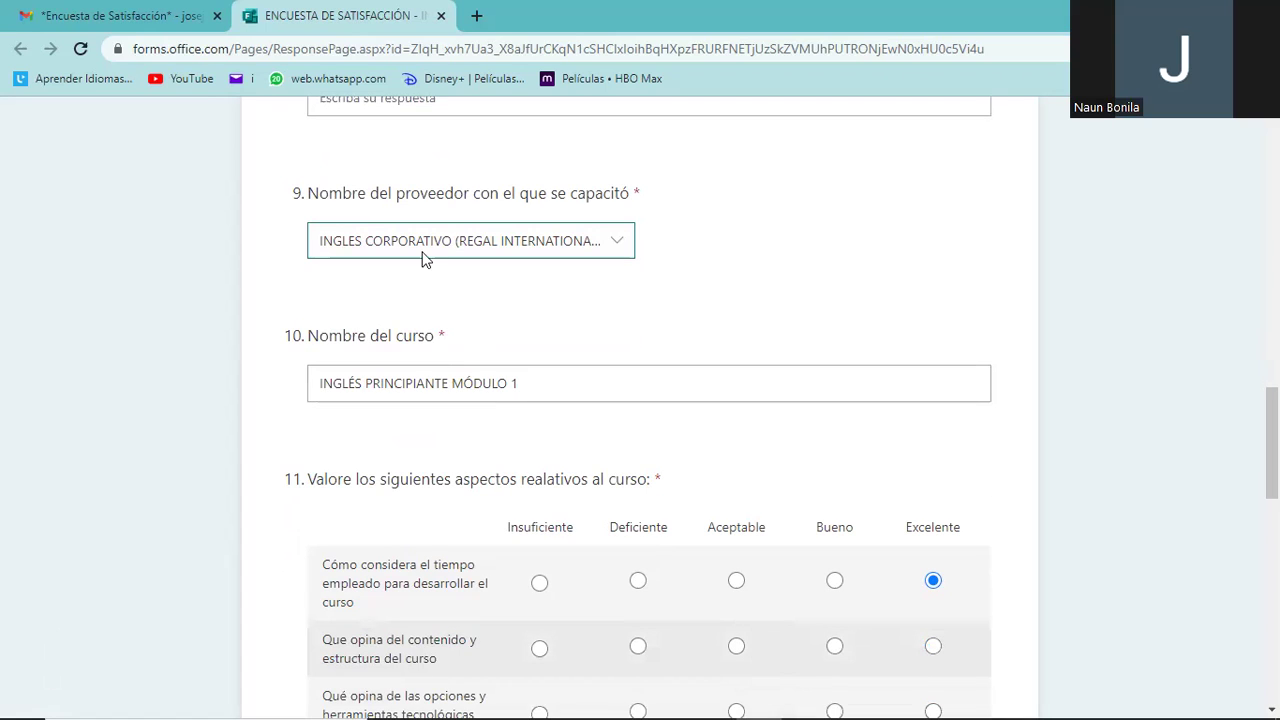
click(125, 15)
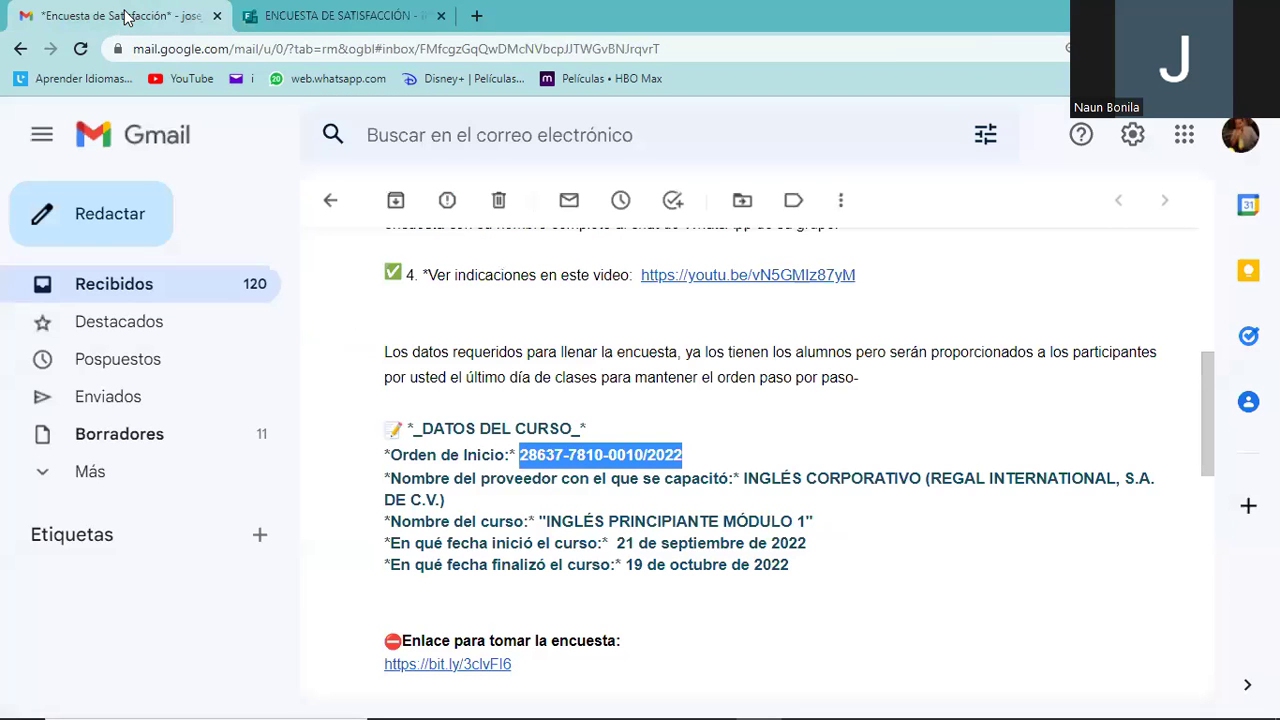
click(557, 524)
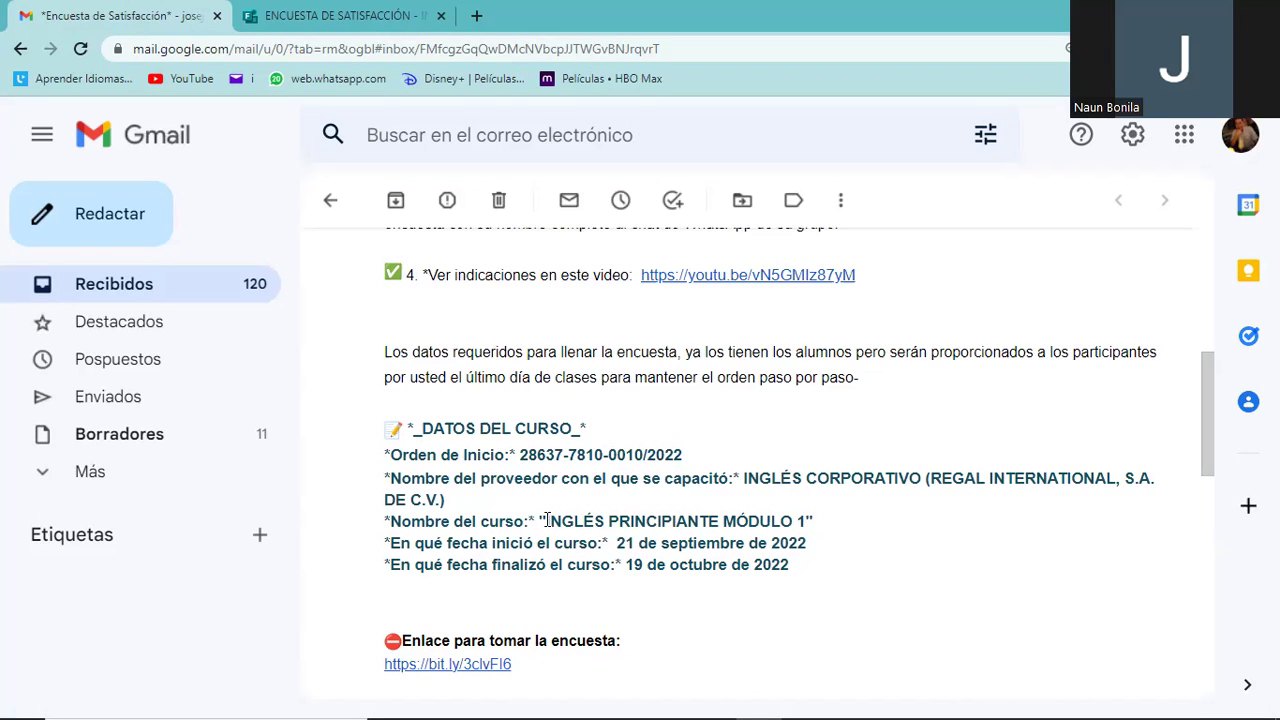
drag(547, 521, 804, 524)
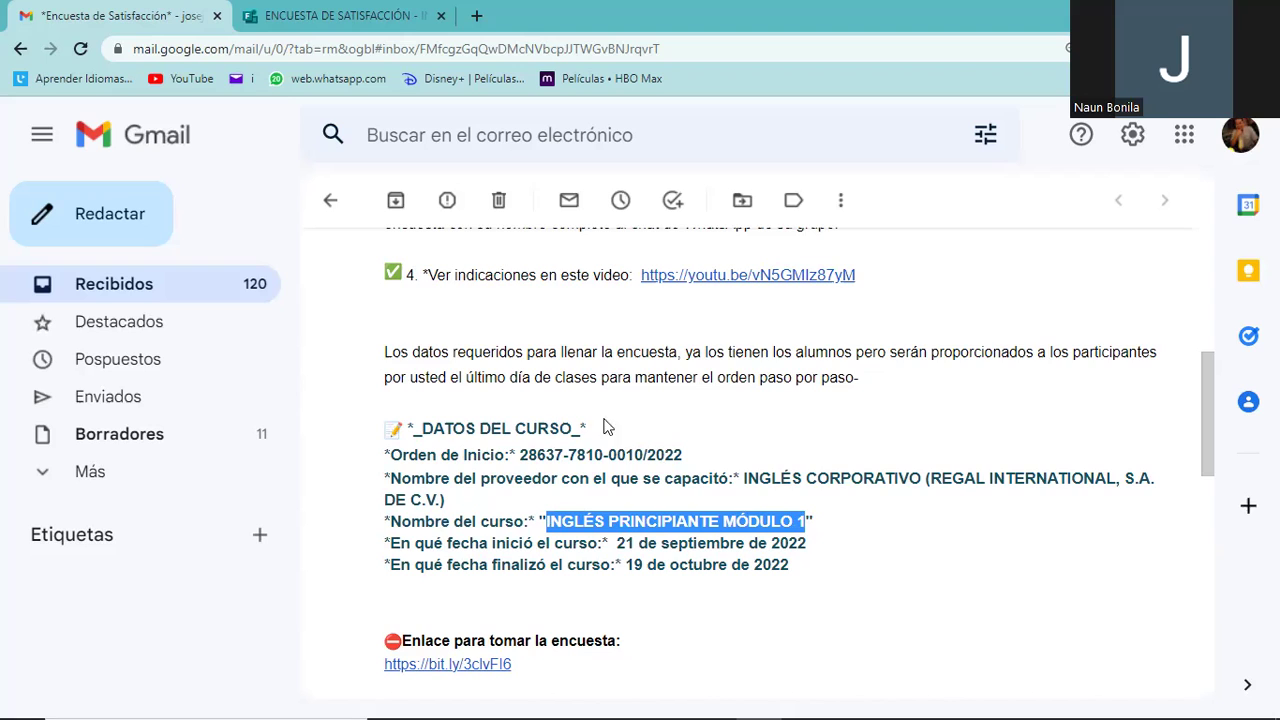
Clear the existing course name from the answer to question 10 of the survey form.
click(383, 15)
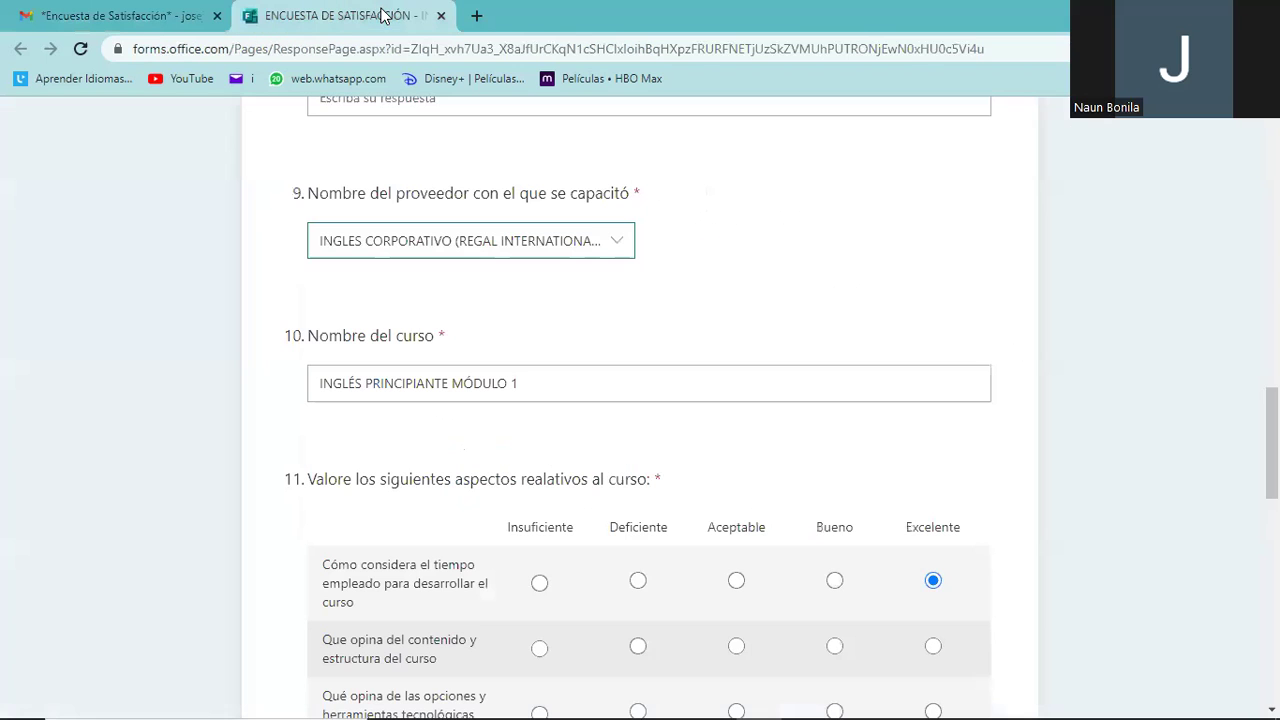
click(536, 379)
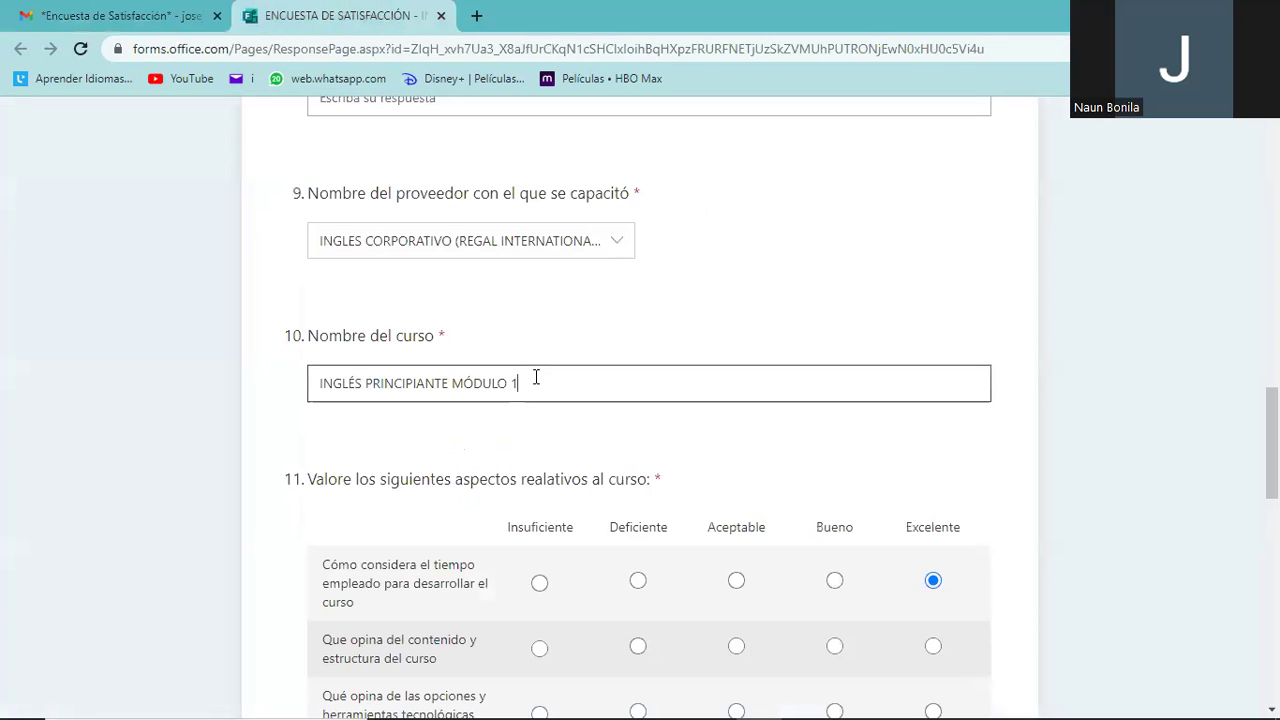
key(BackSpace)
key(BackSpace)
key(BackSpace)
key(BackSpace)
key(BackSpace)
key(BackSpace)
key(BackSpace)
key(BackSpace)
key(BackSpace)
key(BackSpace)
key(BackSpace)
key(BackSpace)
key(BackSpace)
key(BackSpace)
key(BackSpace)
key(BackSpace)
key(BackSpace)
key(BackSpace)
key(BackSpace)
key(BackSpace)
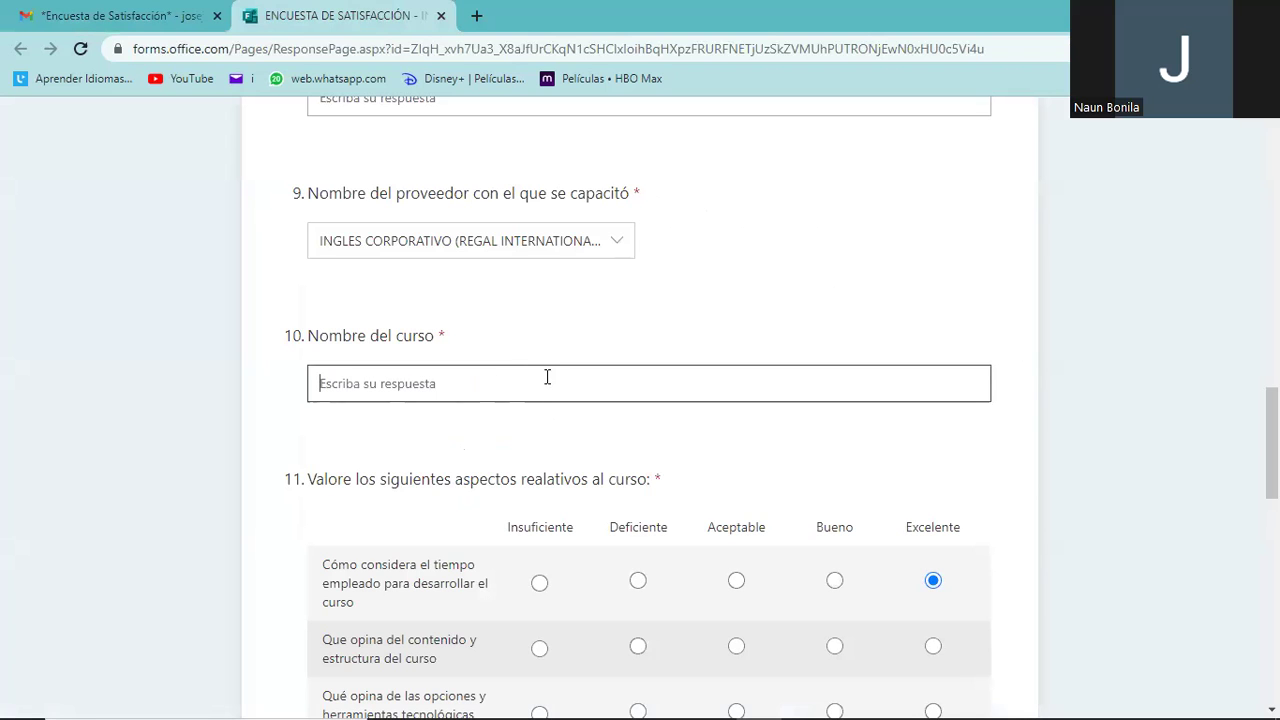
click(183, 16)
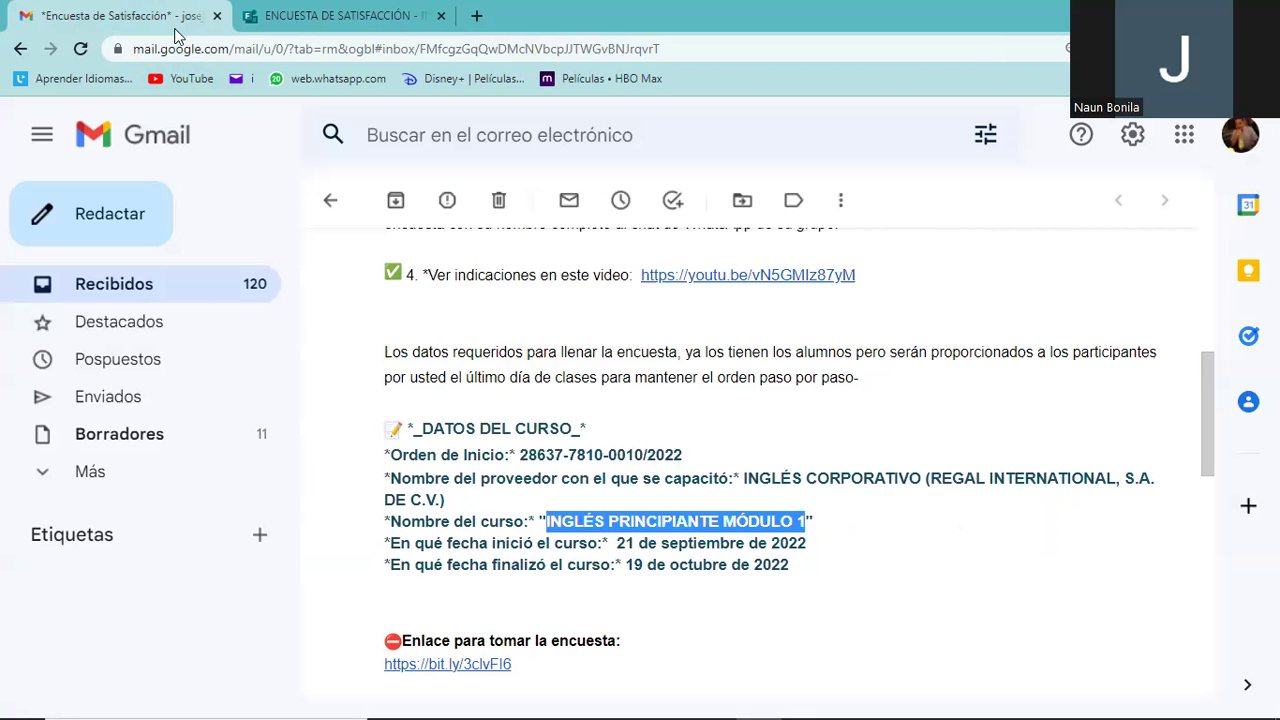
right_click(667, 527)
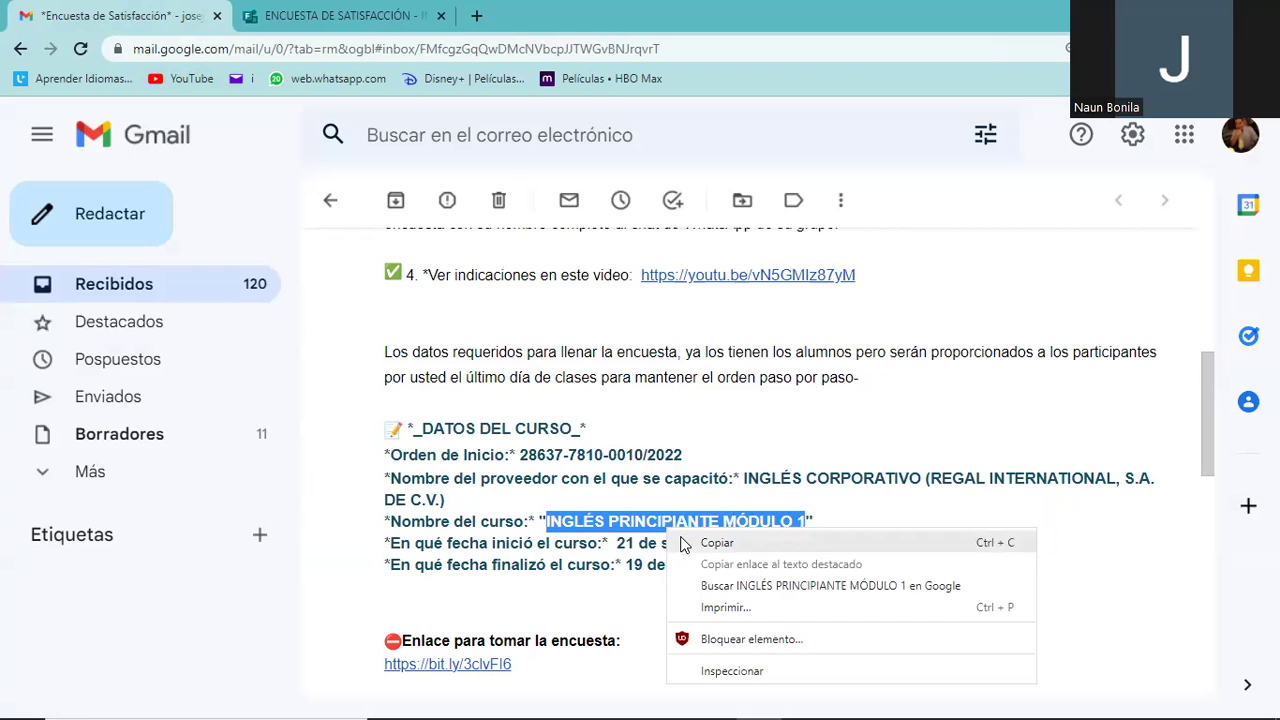
click(686, 542)
click(352, 20)
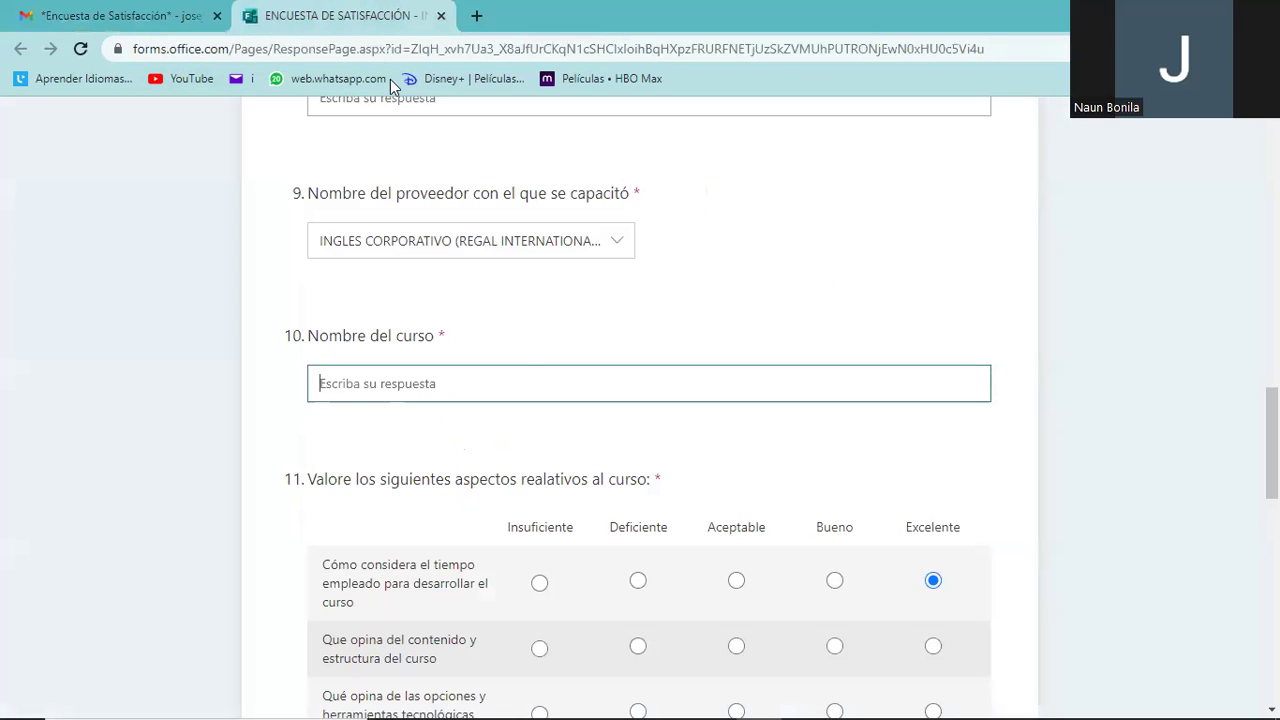
right_click(491, 385)
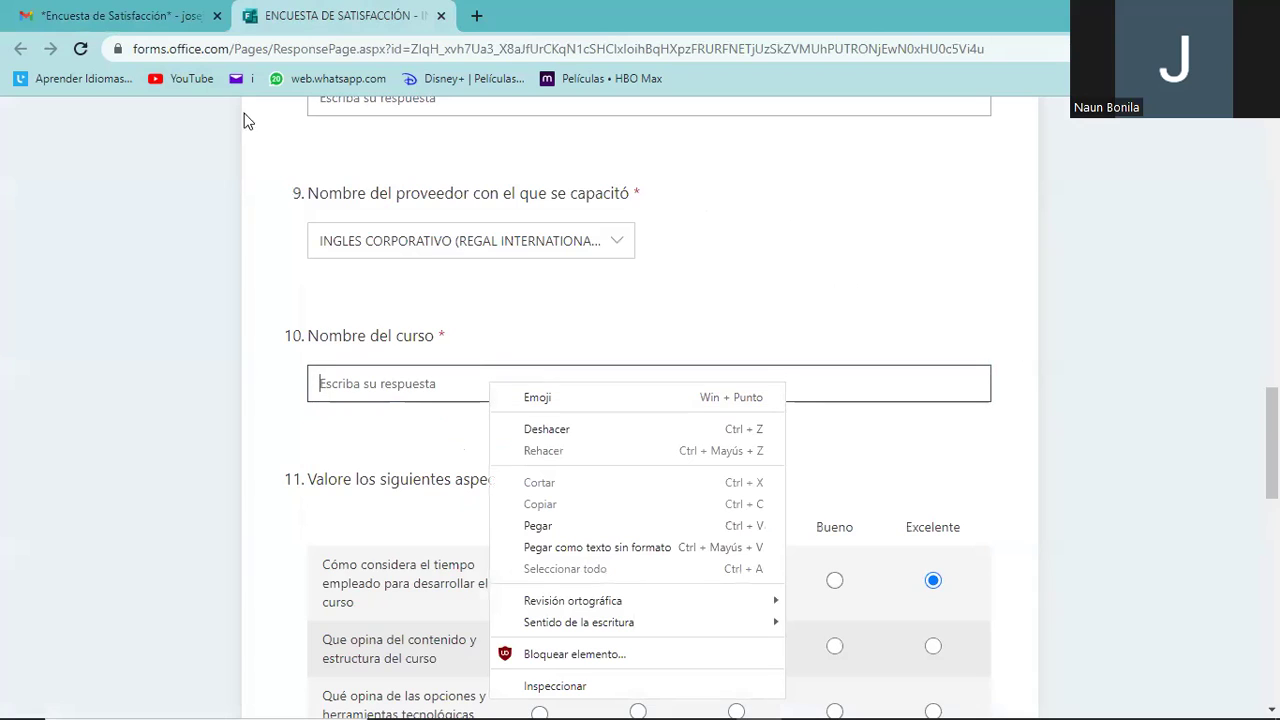
Copy the course name INGLÉS PRINCIPIANTE MÓDULO 1 from the e-mail without quotation marks and paste it as the answer to survey question 10.
click(160, 25)
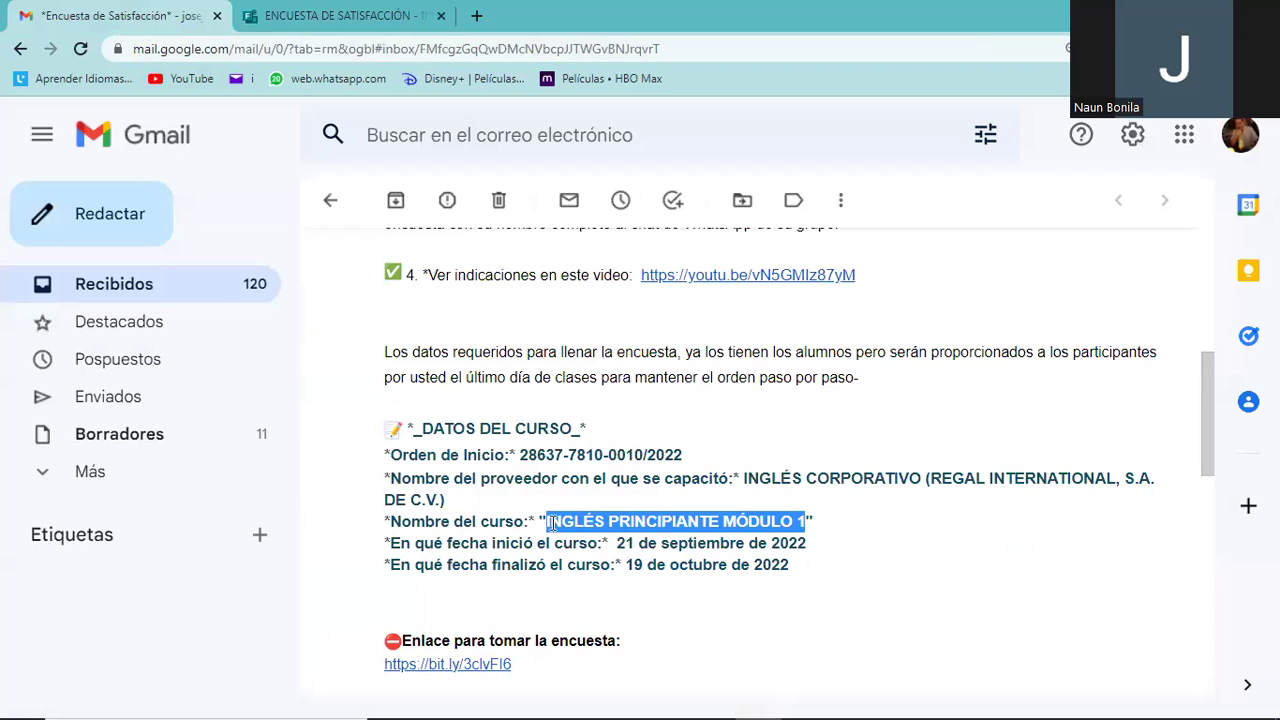
click(633, 512)
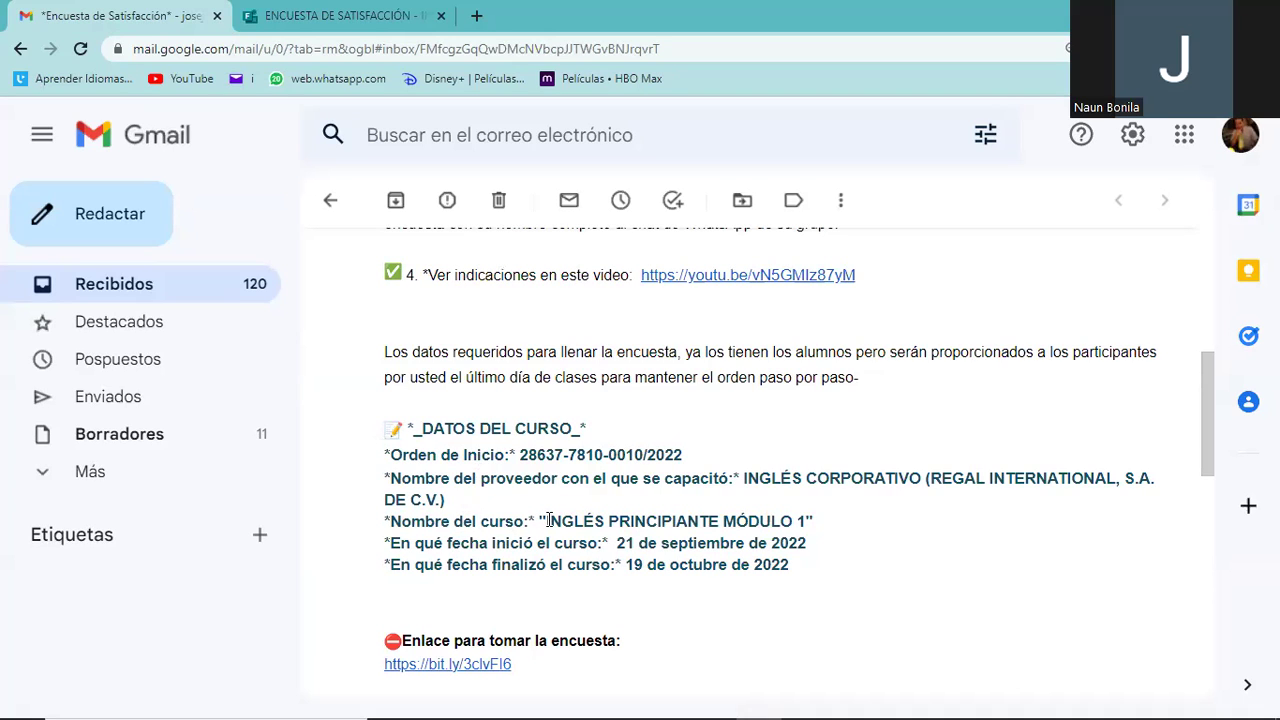
drag(546, 519, 800, 516)
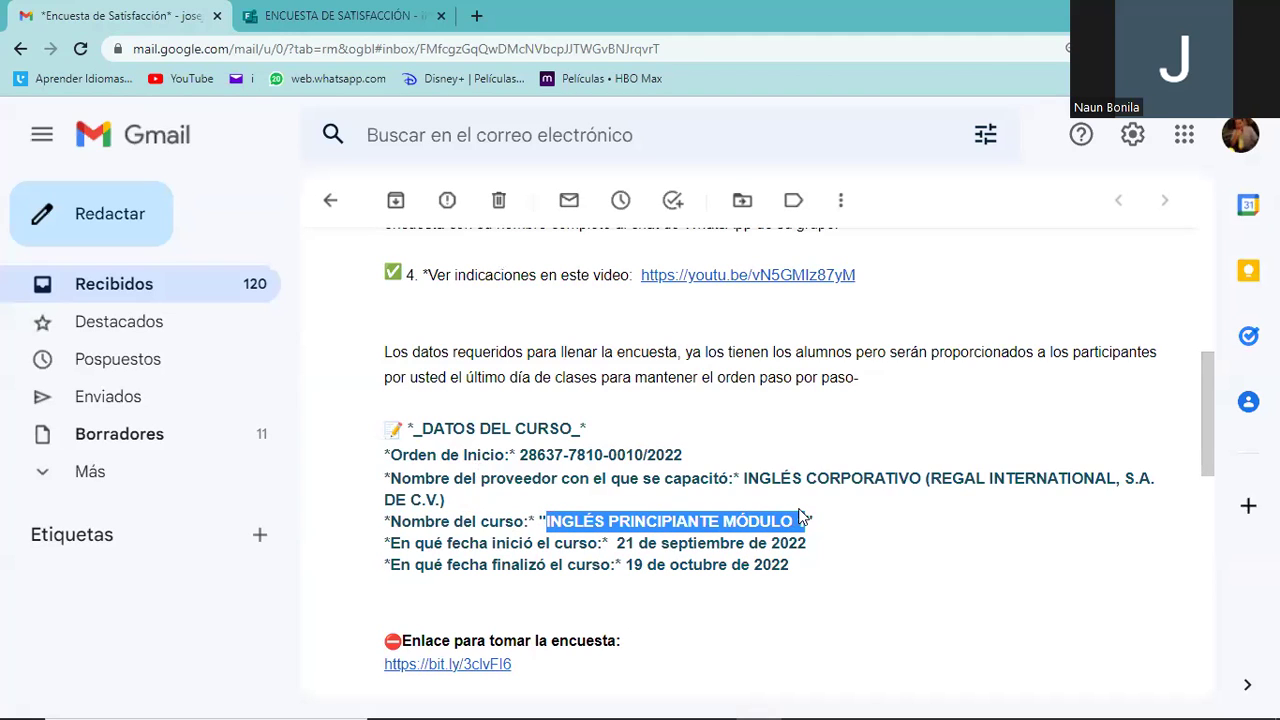
right_click(743, 521)
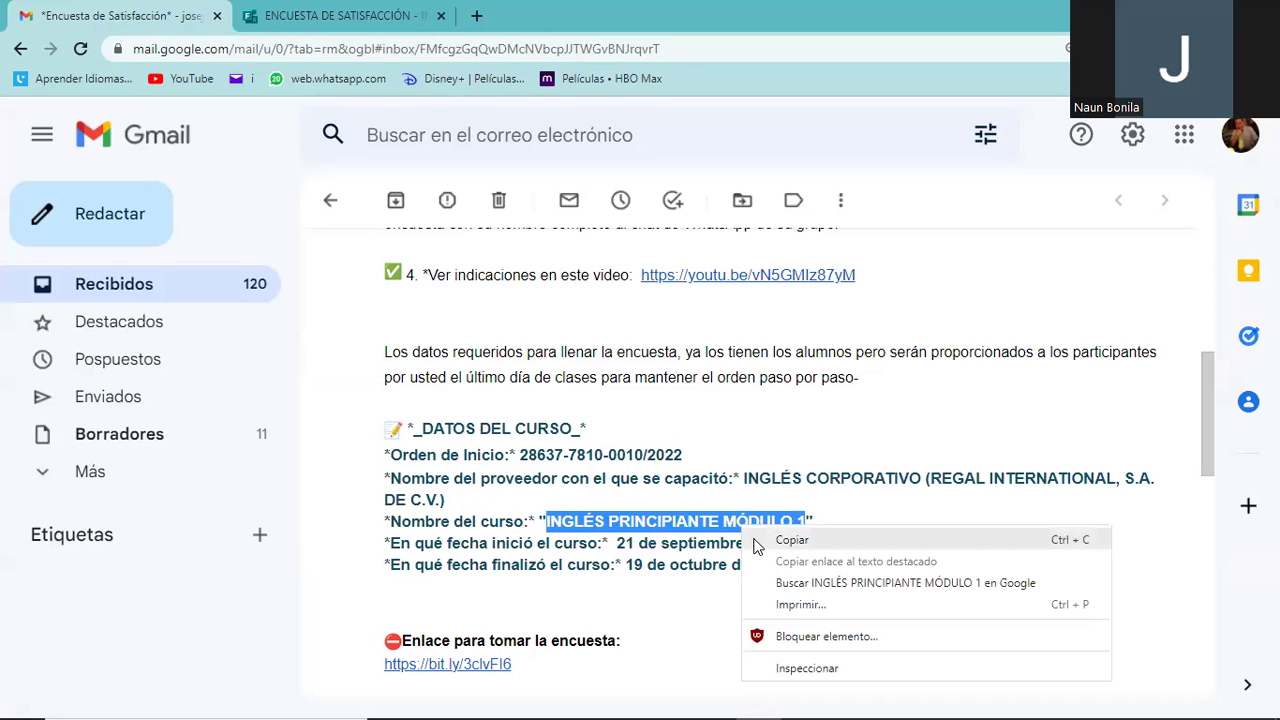
click(790, 540)
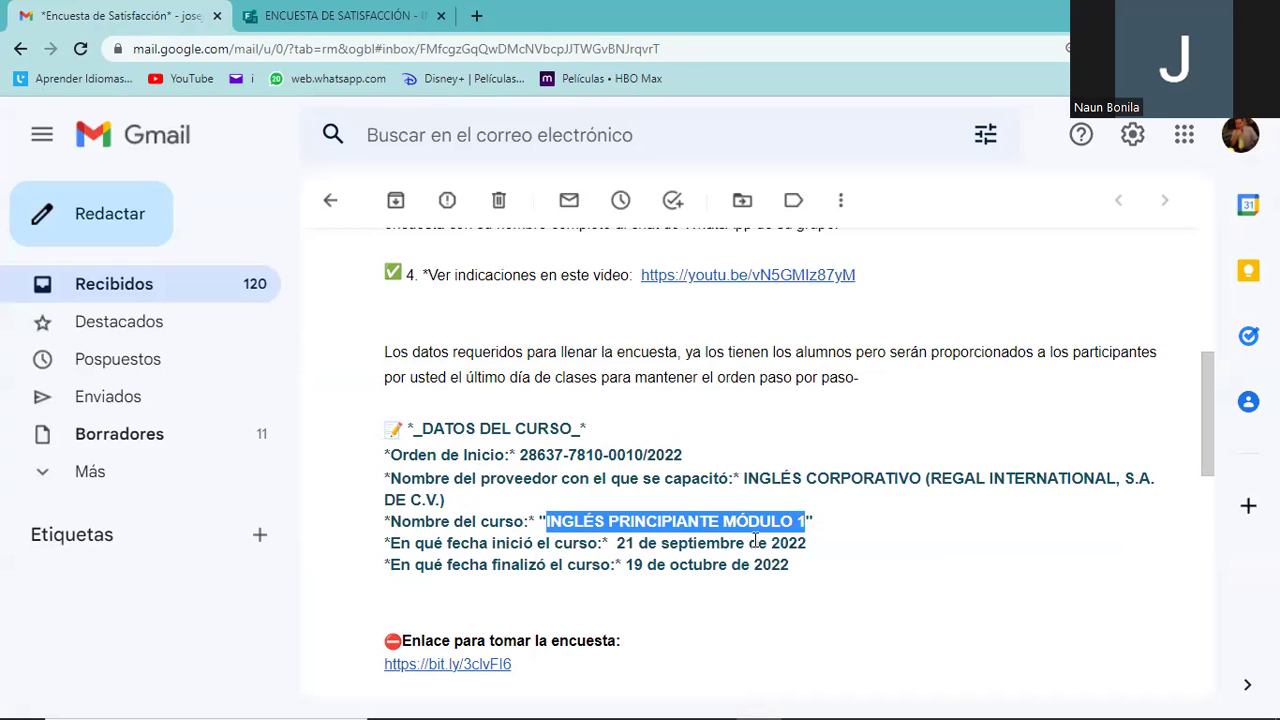
click(367, 8)
click(386, 391)
right_click(386, 391)
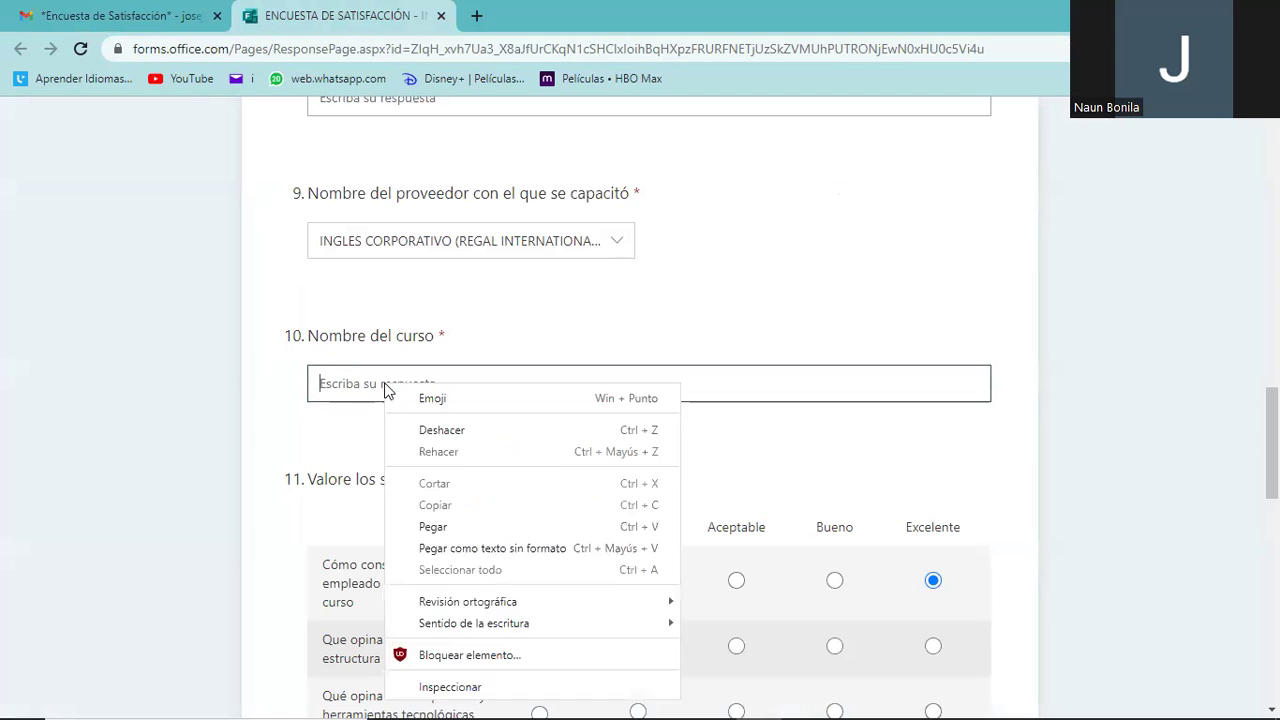
click(433, 527)
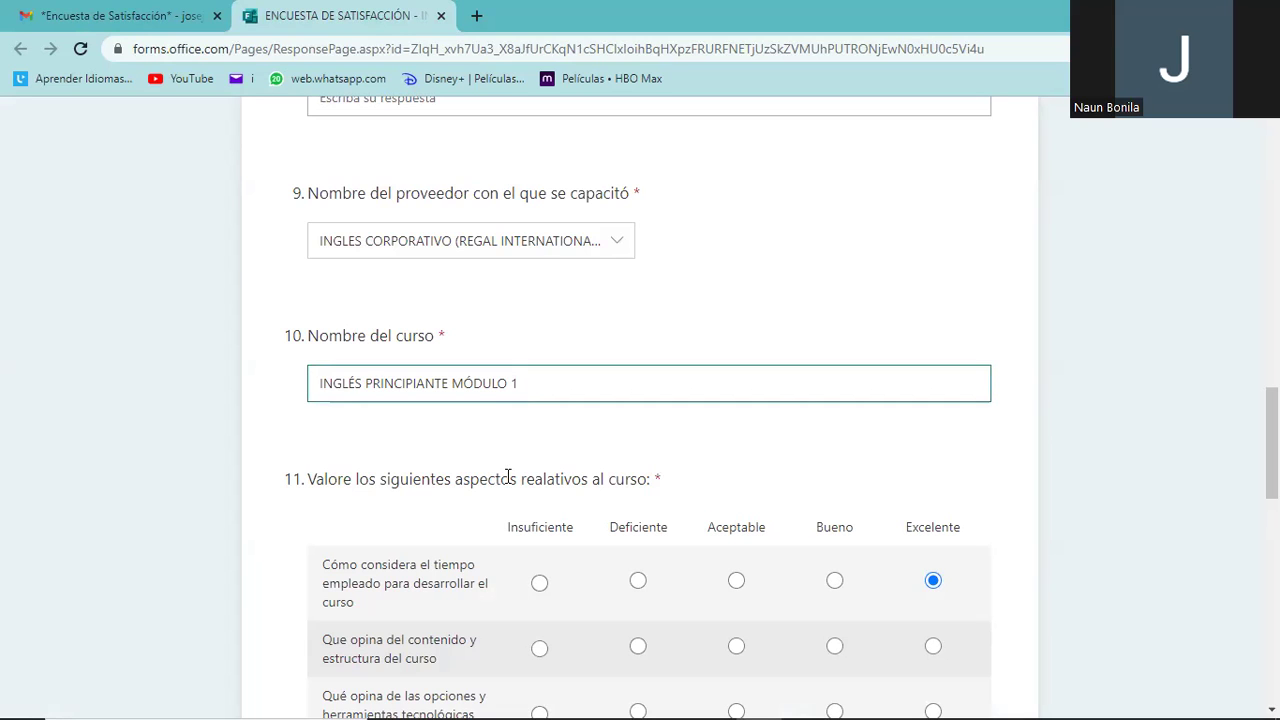
Rate all three course aspects in question 11 (time, content and structure, technological tools) as Excelente.
scroll(620, 470, down, 2)
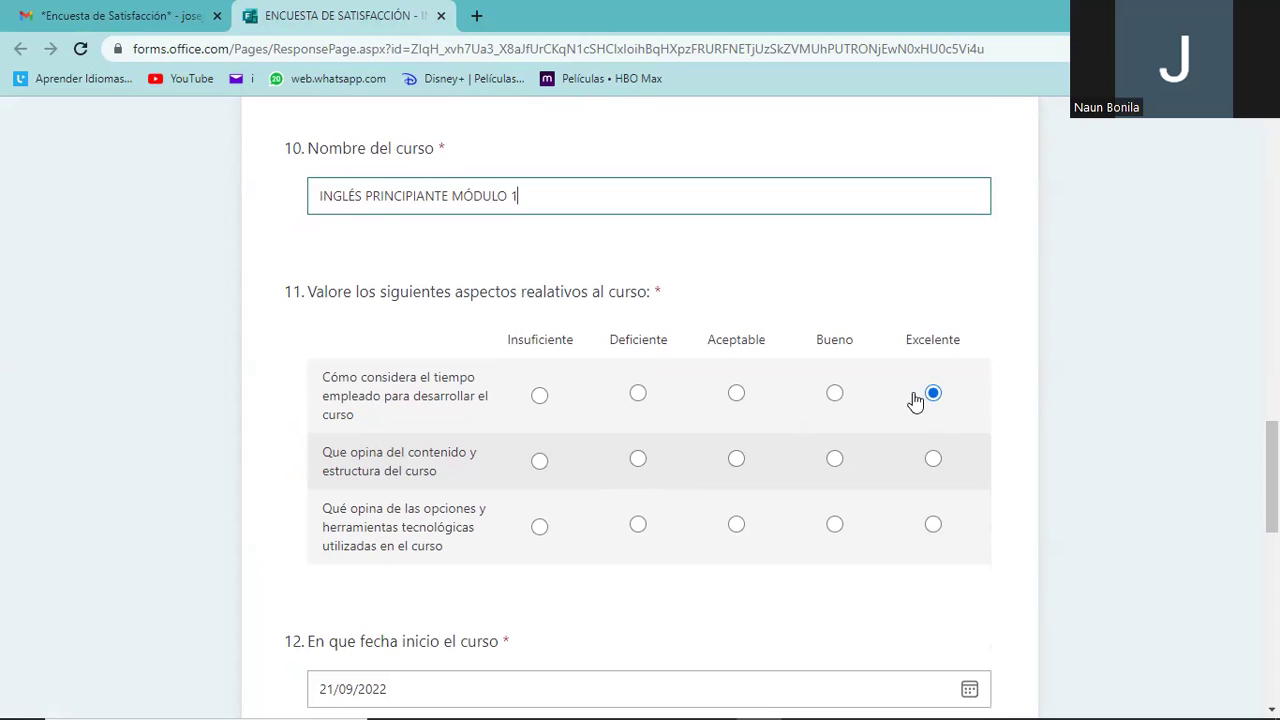
click(836, 398)
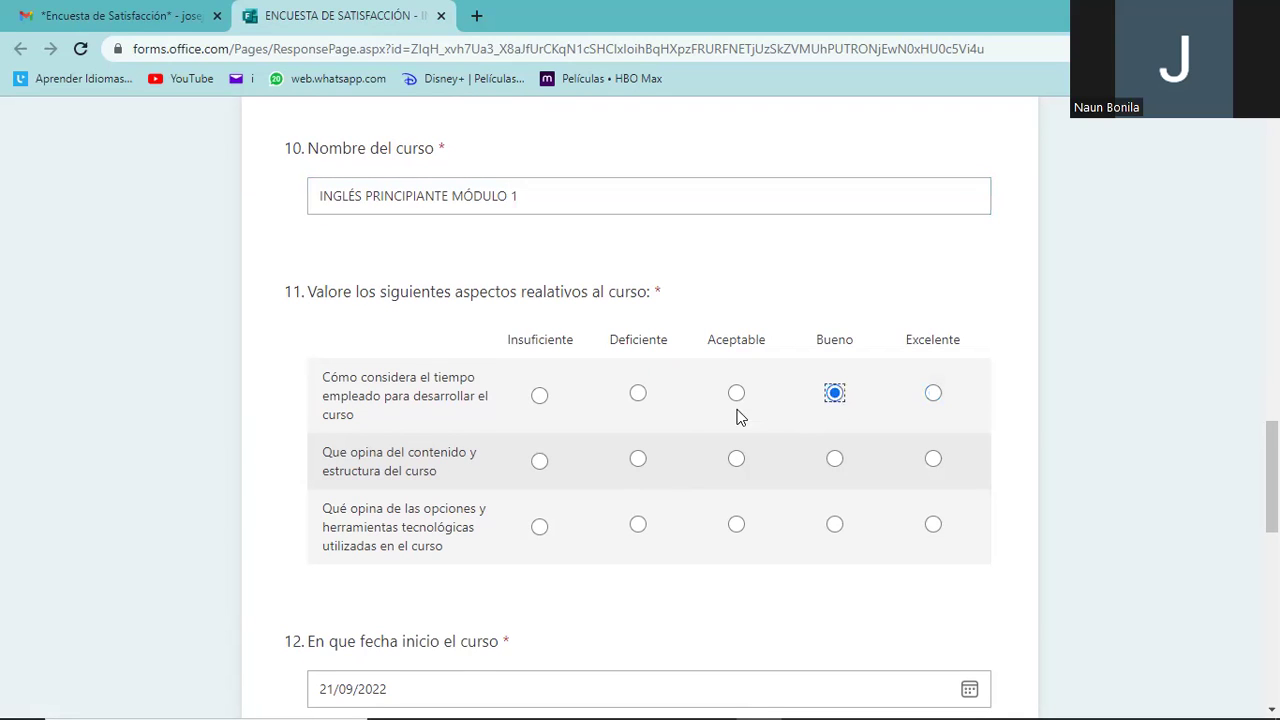
click(932, 398)
click(939, 460)
click(935, 523)
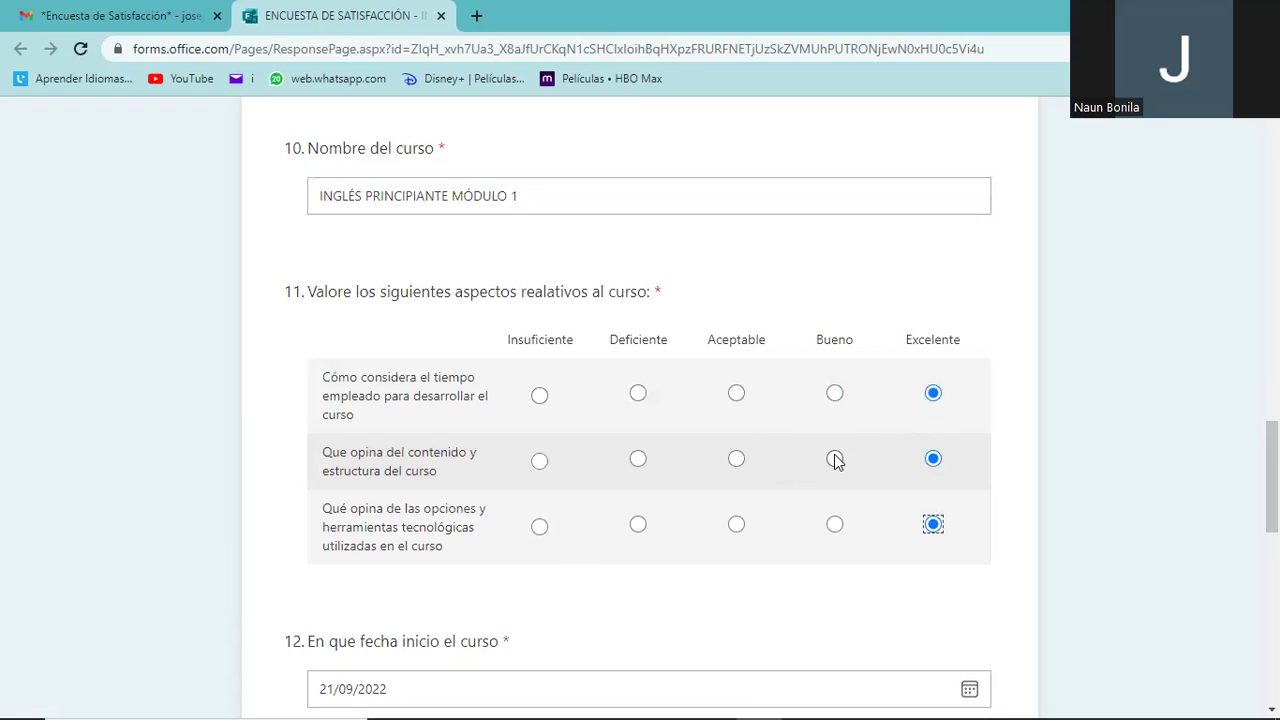
Clear the course start date in question 12 and the course end date in question 13.
scroll(836, 460, down, 1)
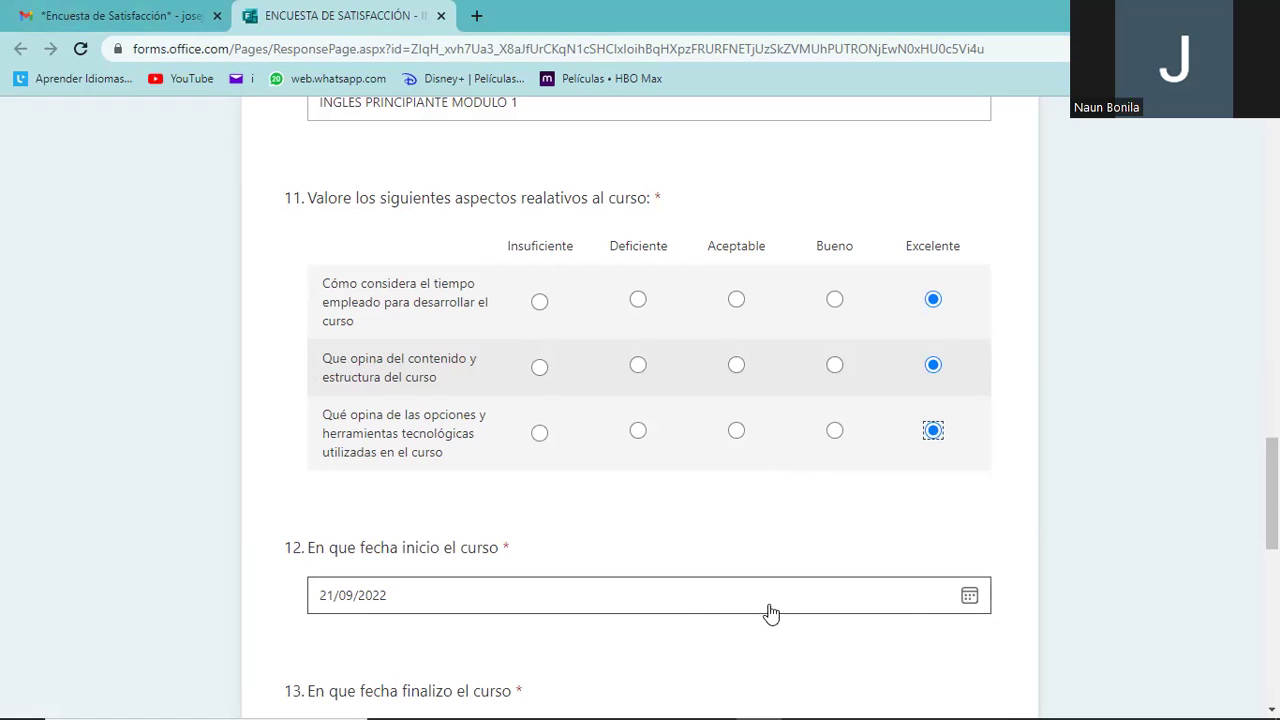
click(503, 598)
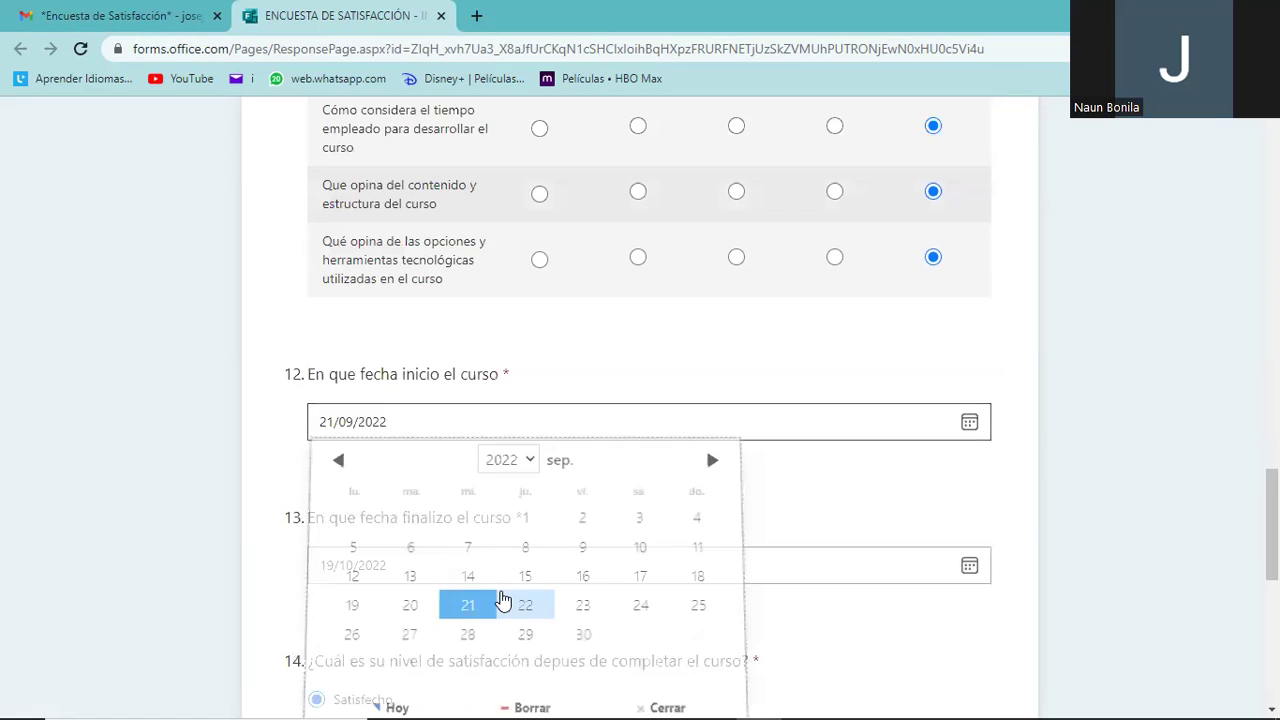
click(503, 598)
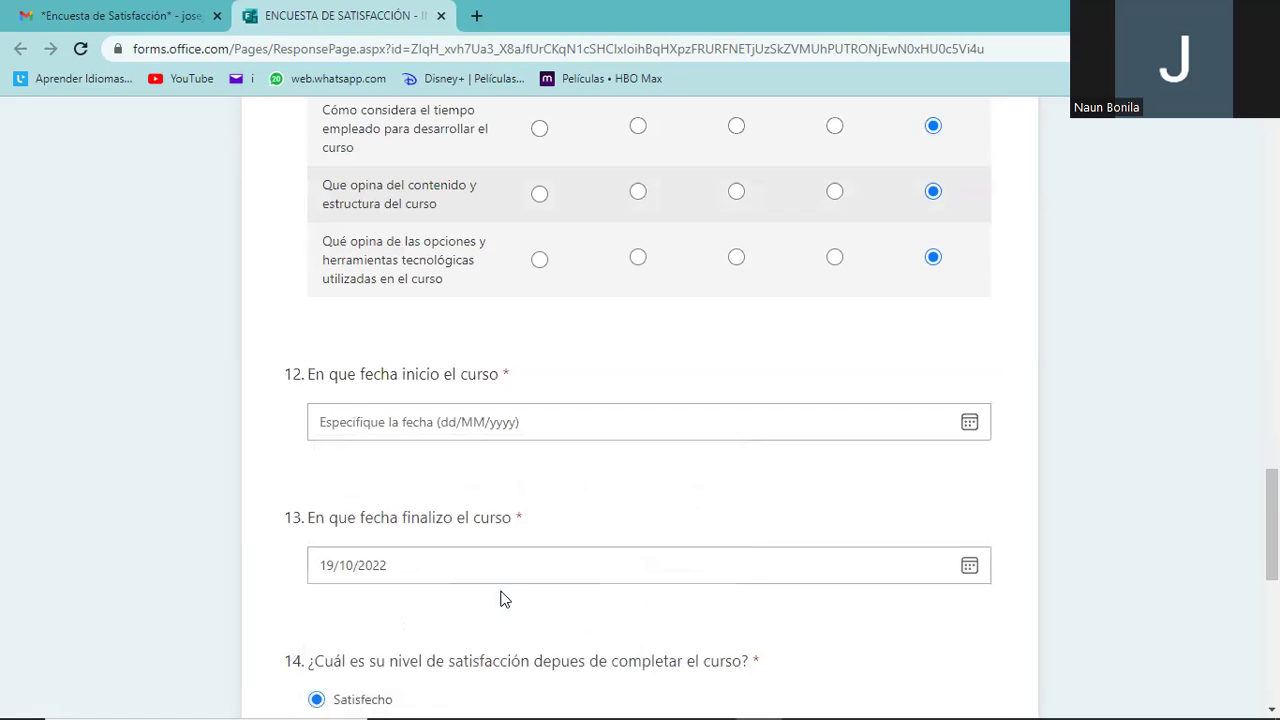
click(487, 575)
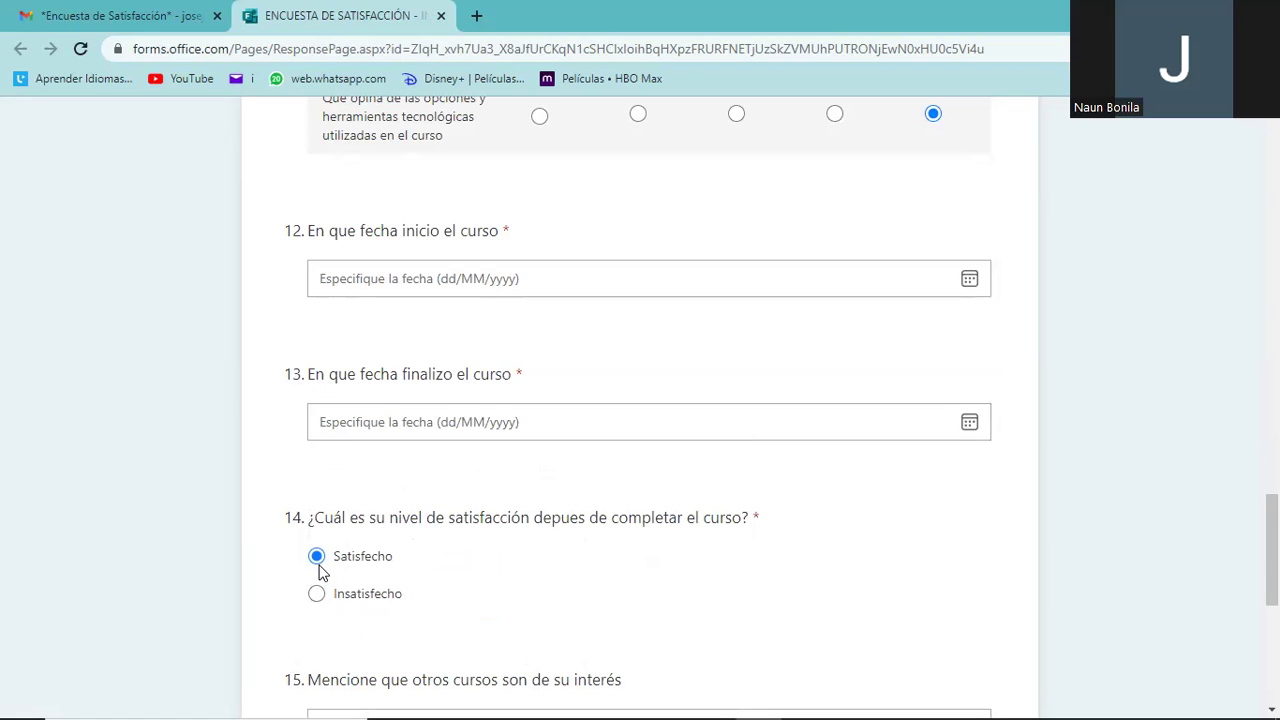
Review the survey form from its heading and question 1 down to the satisfaction level in question 14.
scroll(443, 477, up, 3)
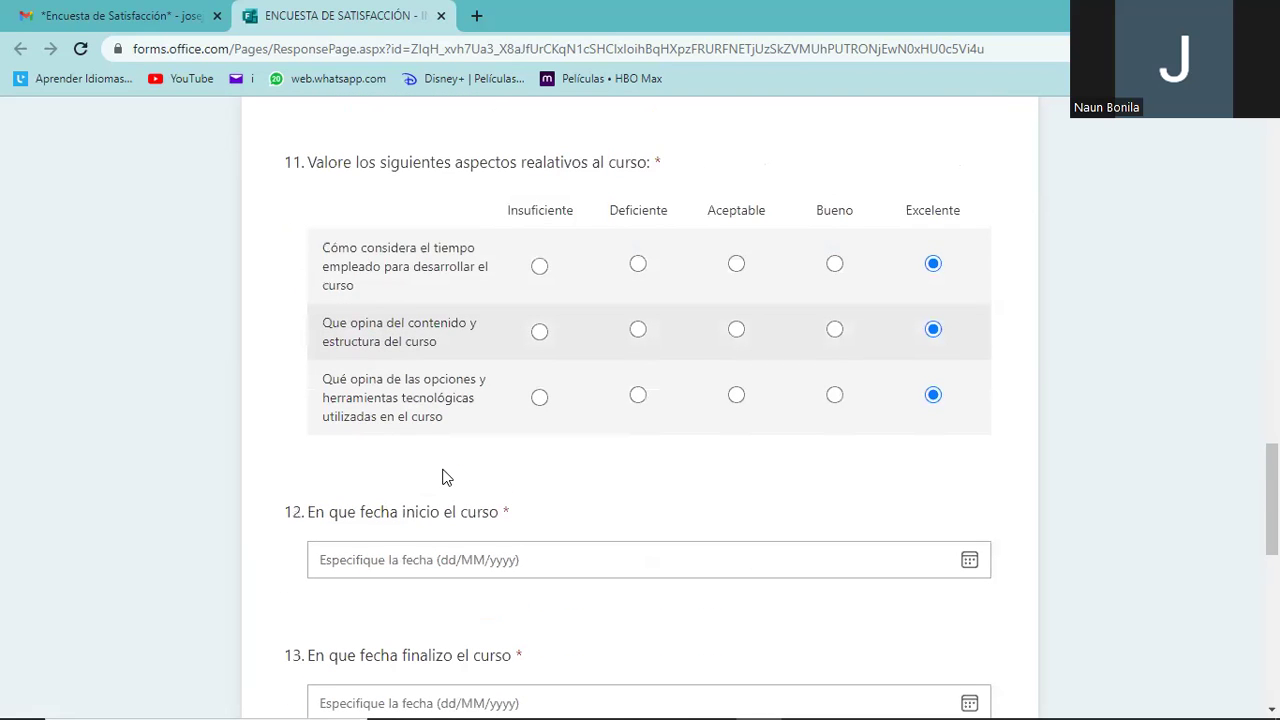
scroll(443, 477, up, 3)
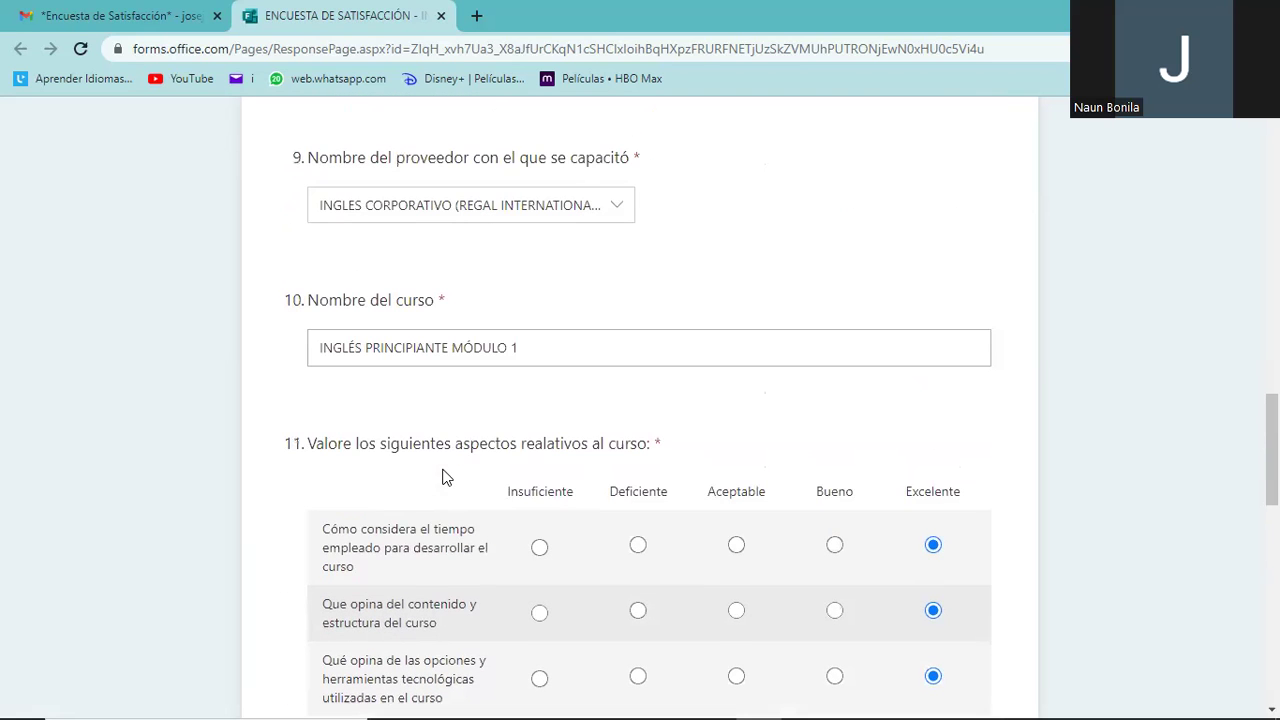
scroll(443, 477, up, 3)
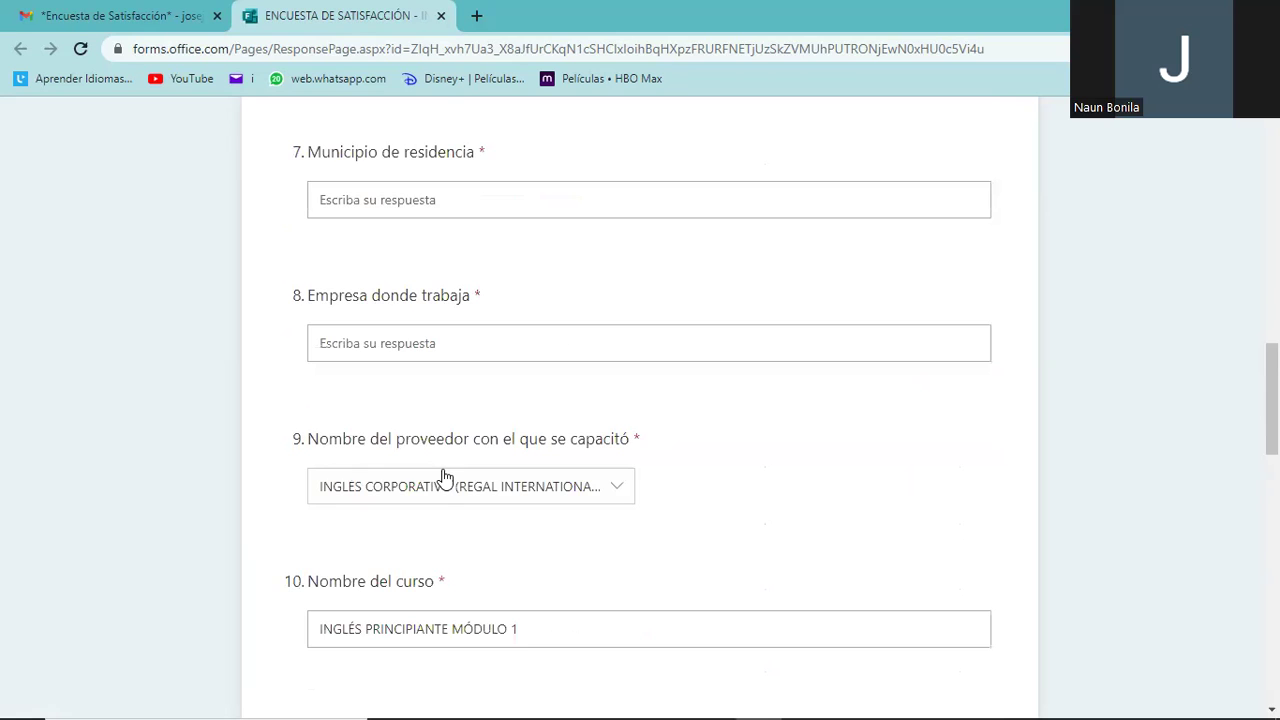
scroll(443, 477, up, 3)
scroll(445, 478, up, 4)
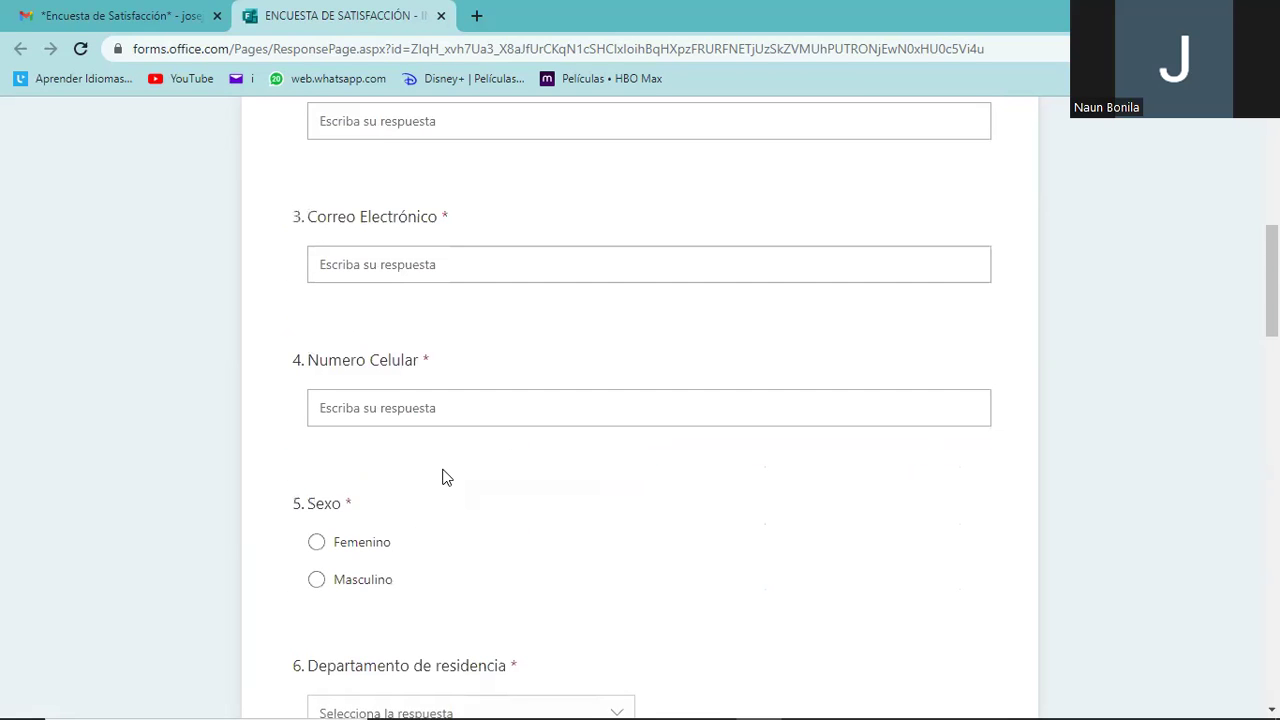
scroll(445, 478, up, 3)
scroll(446, 477, up, 3)
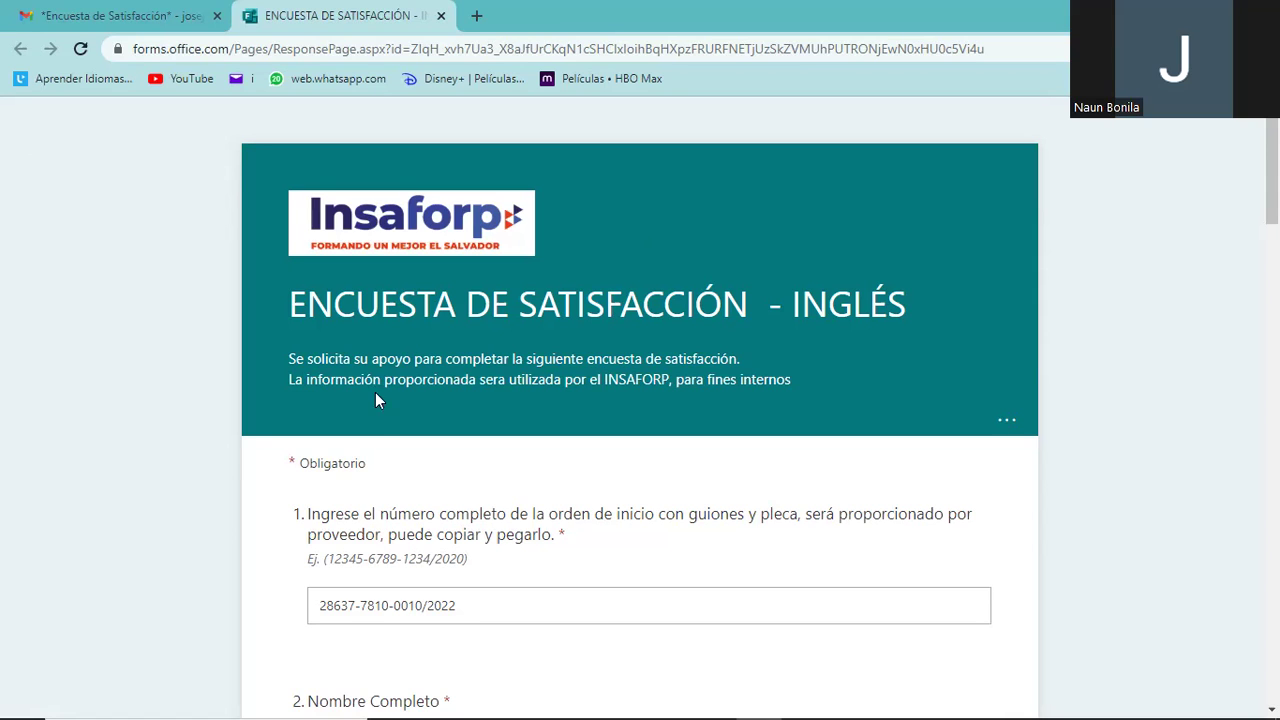
scroll(392, 411, down, 8)
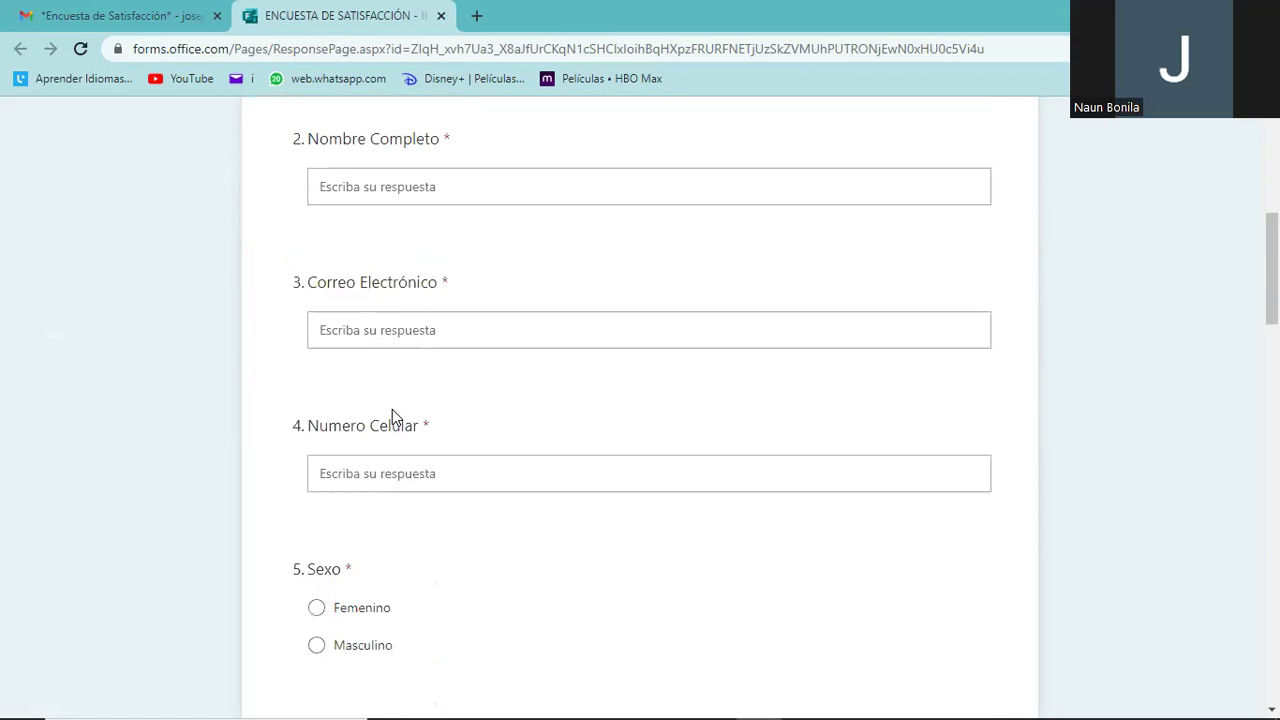
scroll(392, 418, down, 8)
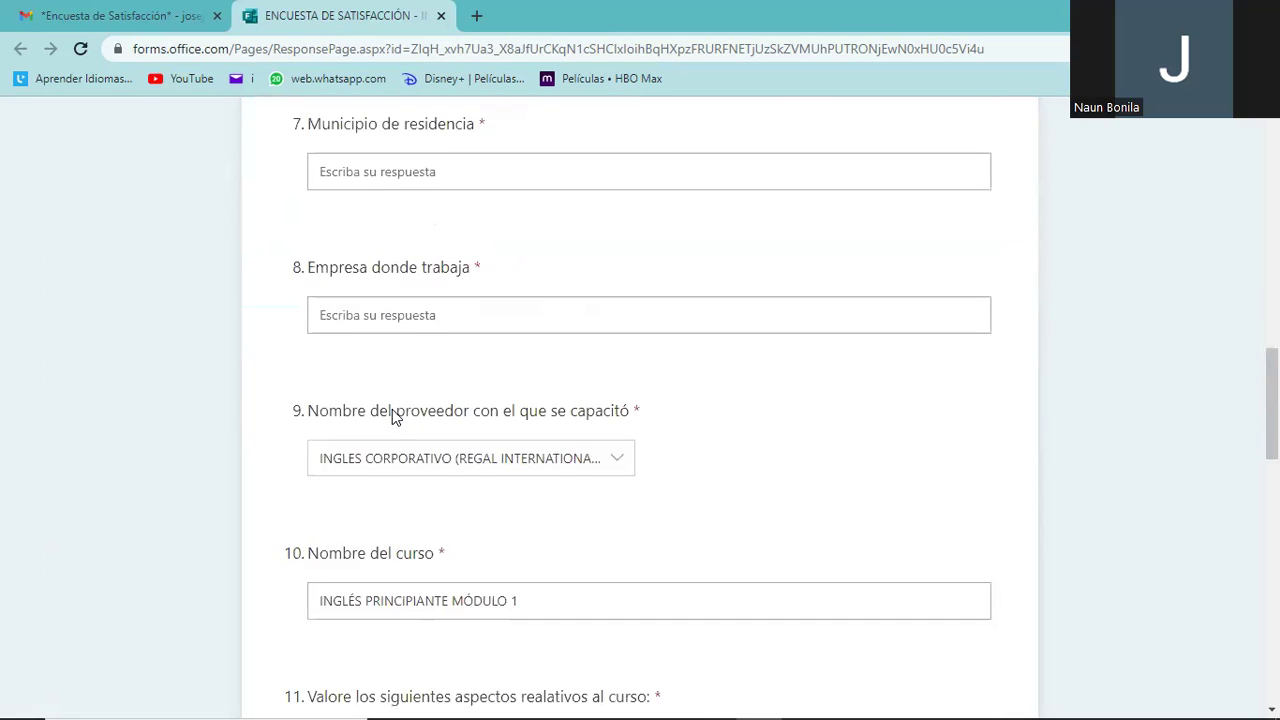
scroll(392, 416, down, 2)
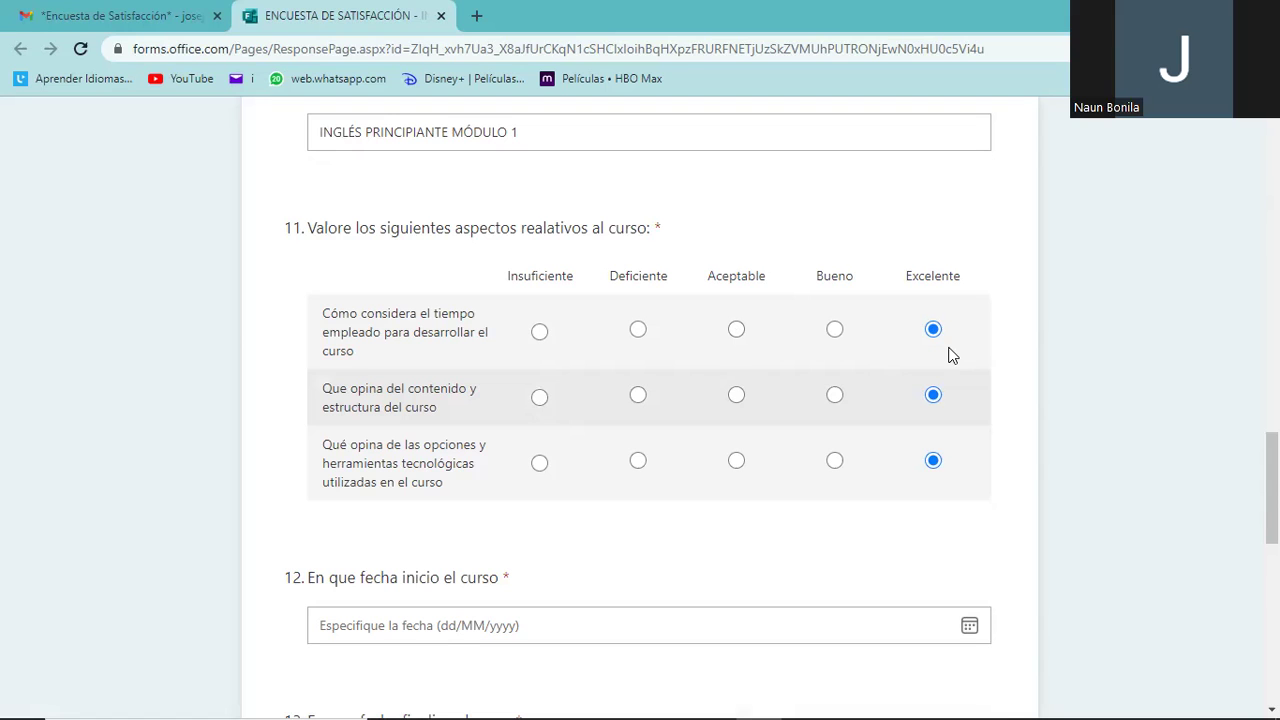
scroll(971, 631, down, 1)
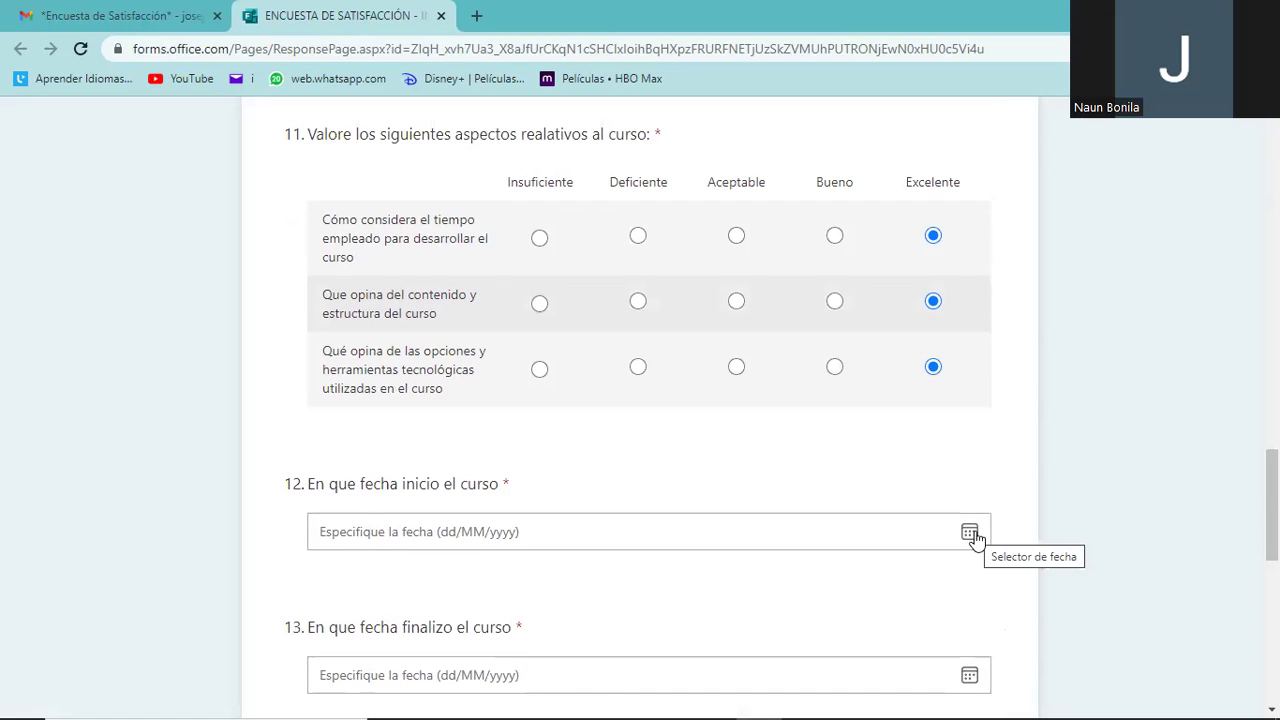
scroll(972, 538, down, 2)
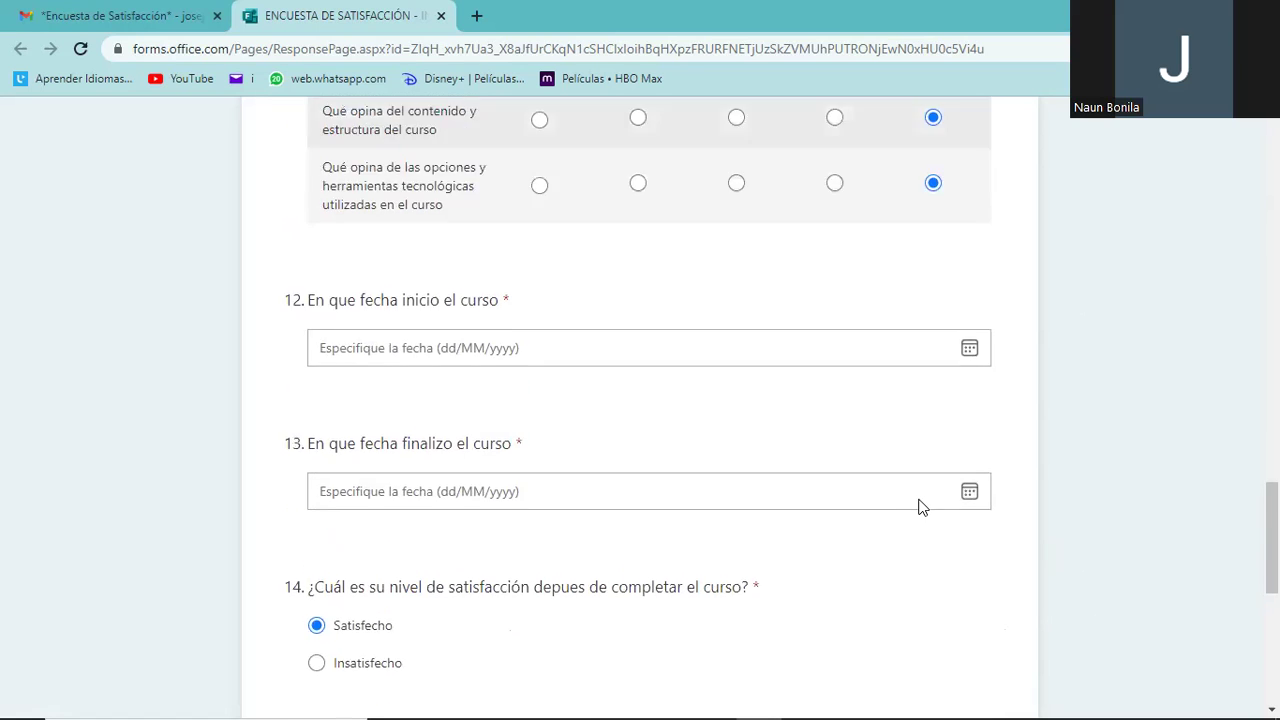
Set the course start date in question 12 to 21/09/2022.
scroll(922, 507, up, 1)
click(967, 470)
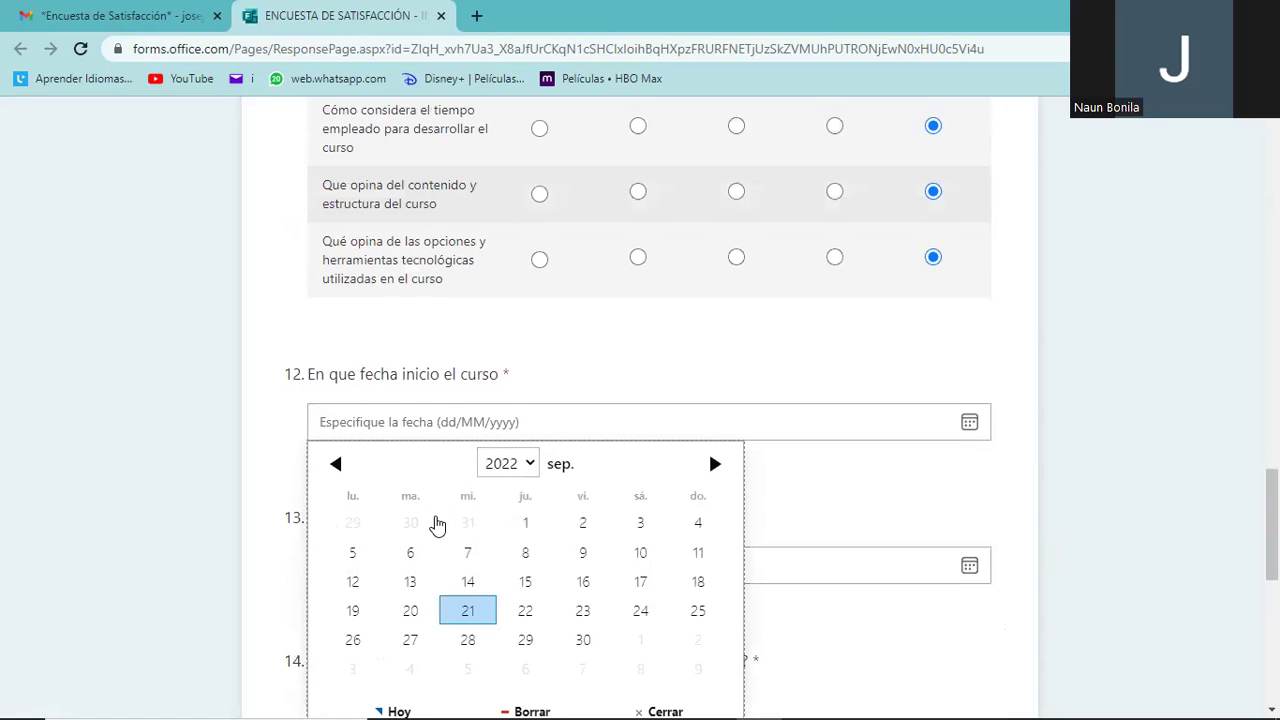
scroll(483, 615, down, 1)
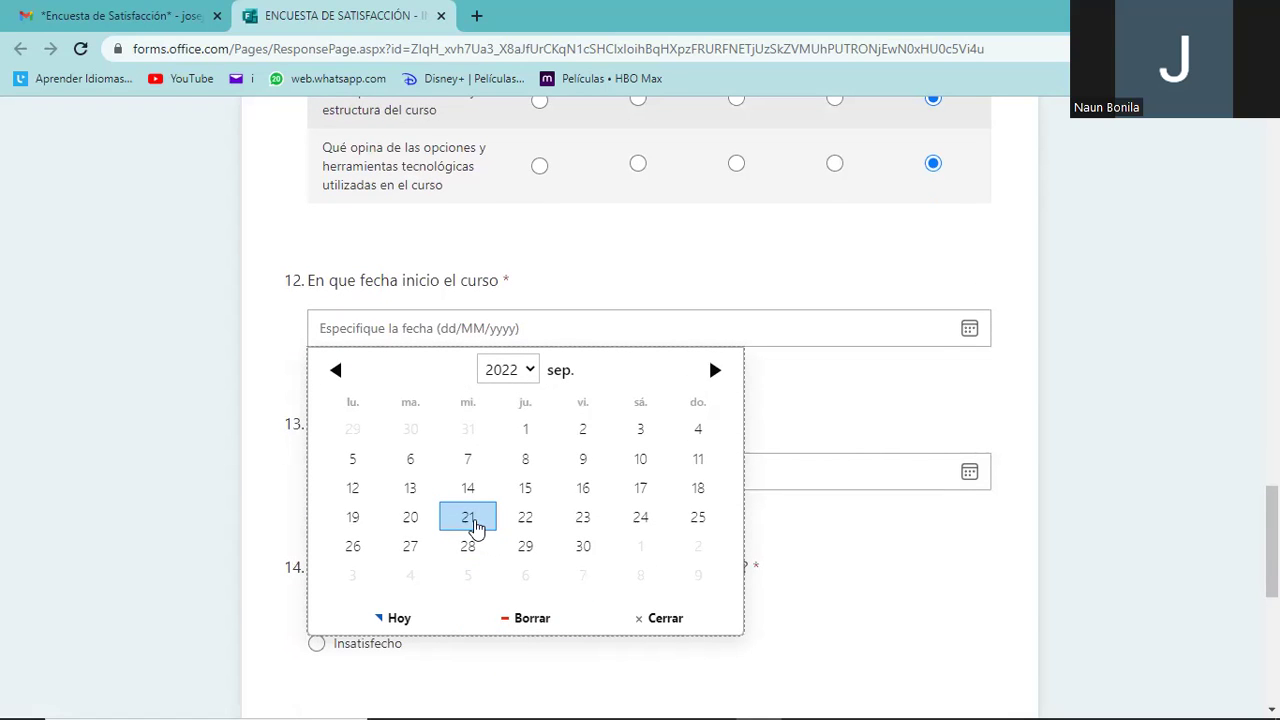
click(468, 517)
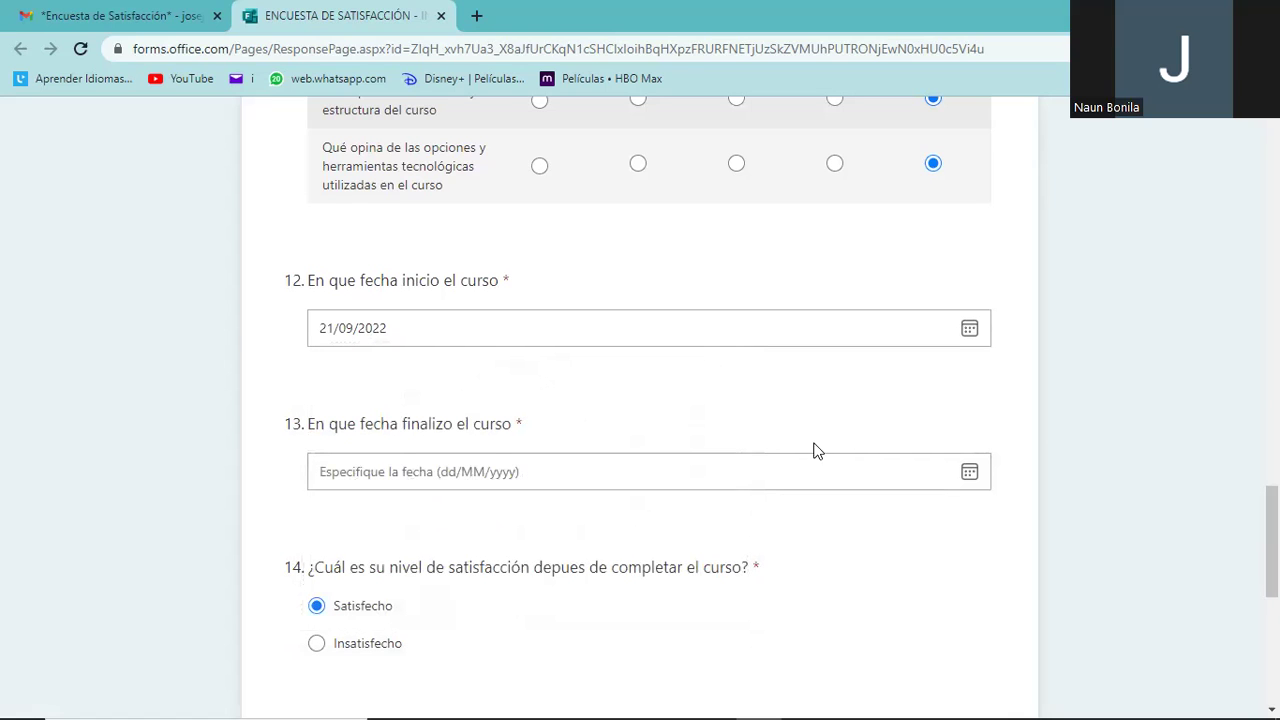
Set the course end date in question 13 to 19/10/2022.
click(970, 472)
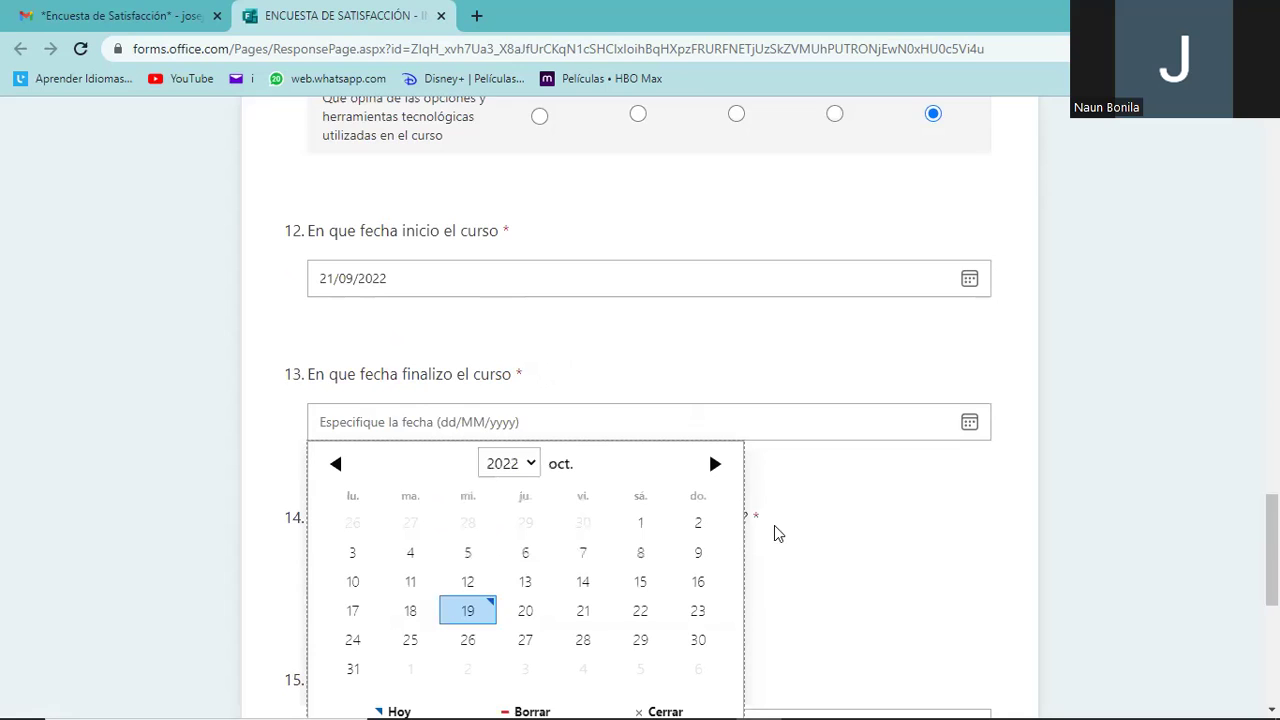
scroll(607, 537, down, 3)
scroll(607, 537, up, 1)
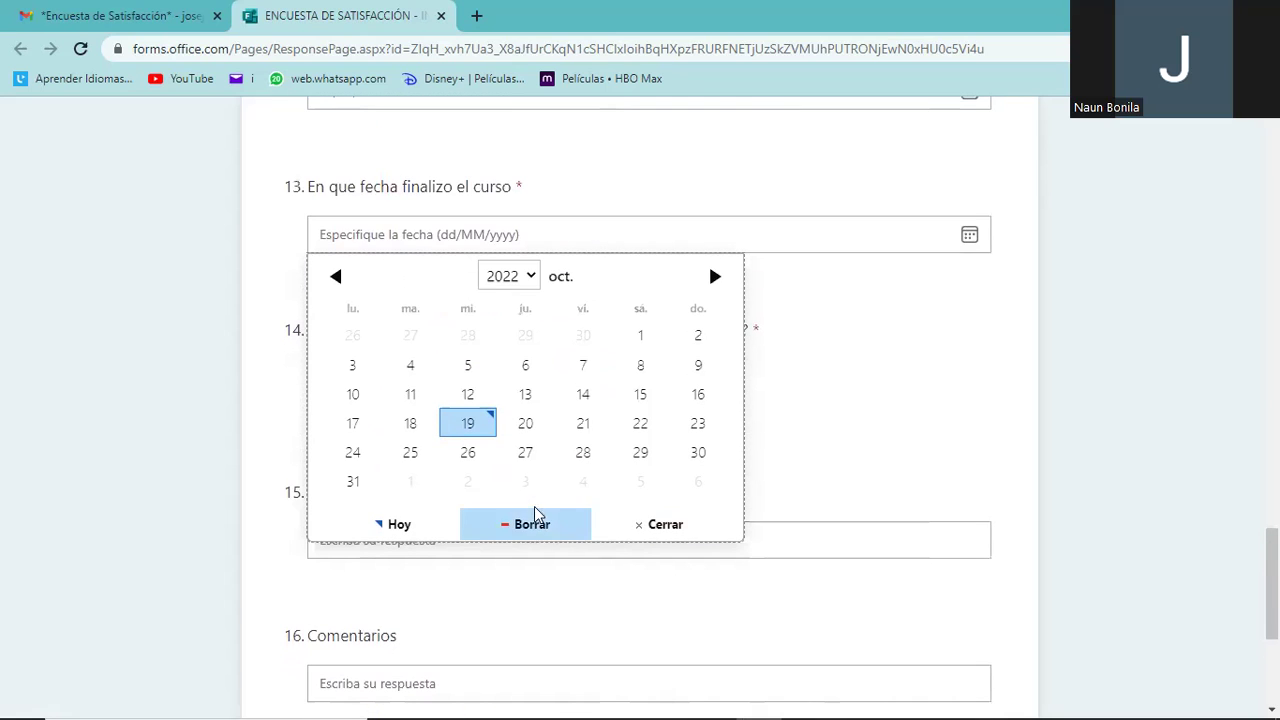
click(476, 437)
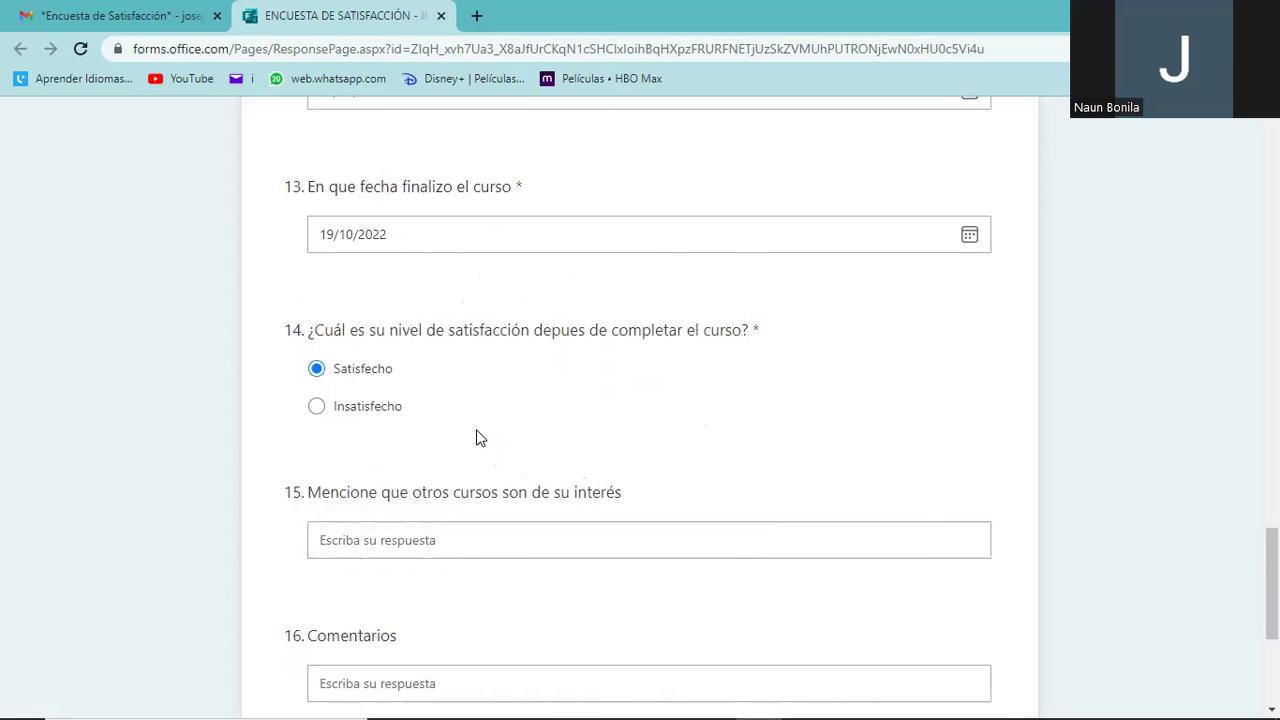
Review the survey from the course dates in questions 12 and 13 through the comments in question 16 to the end of the form.
scroll(476, 437, down, 1)
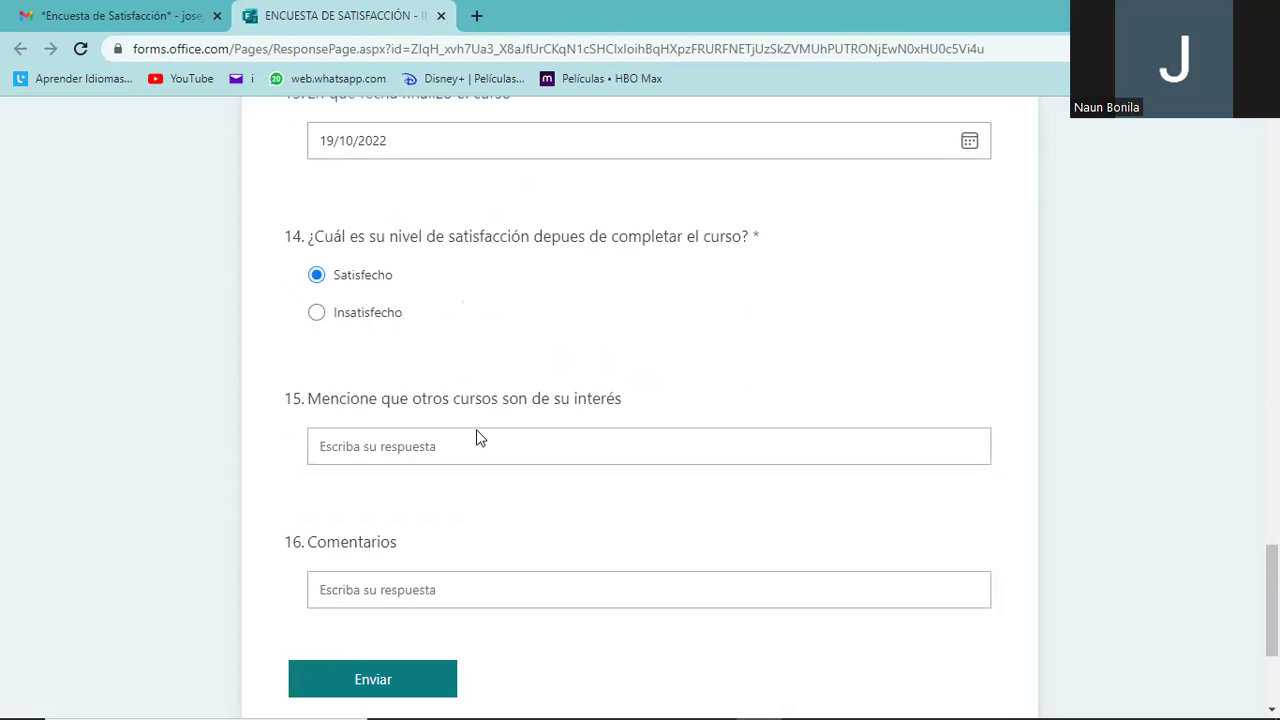
scroll(476, 437, up, 2)
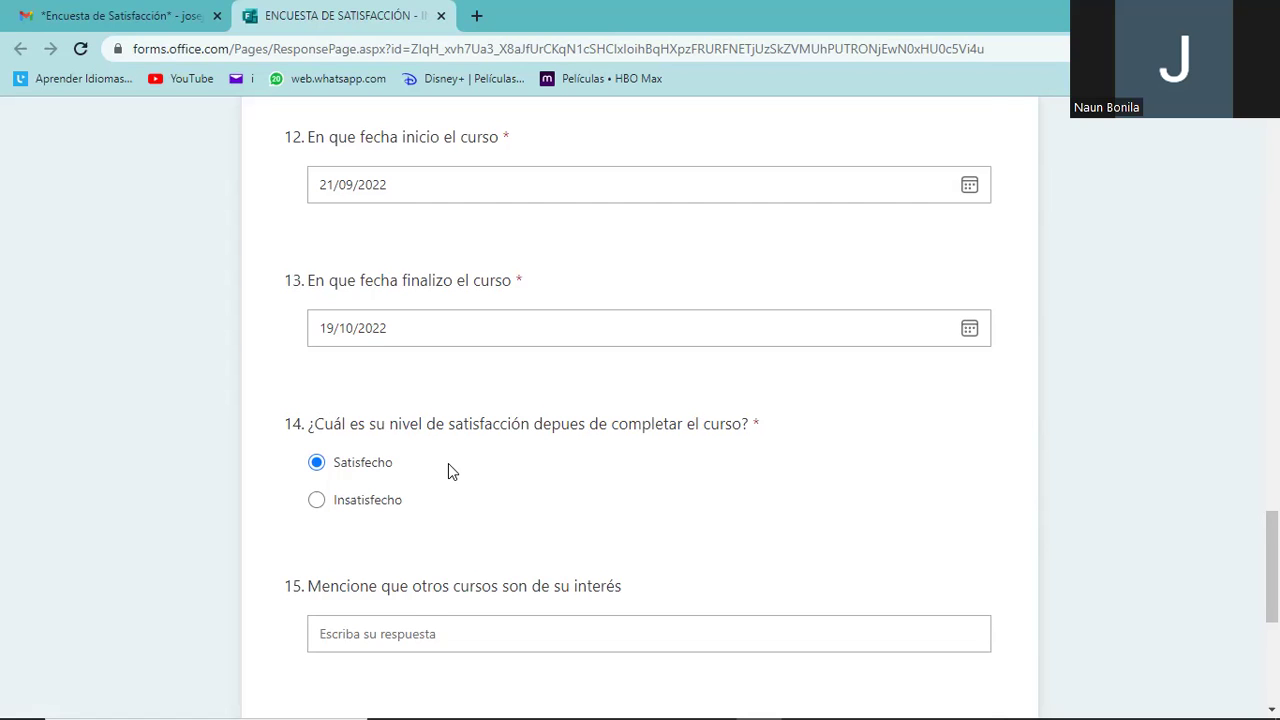
scroll(448, 463, down, 2)
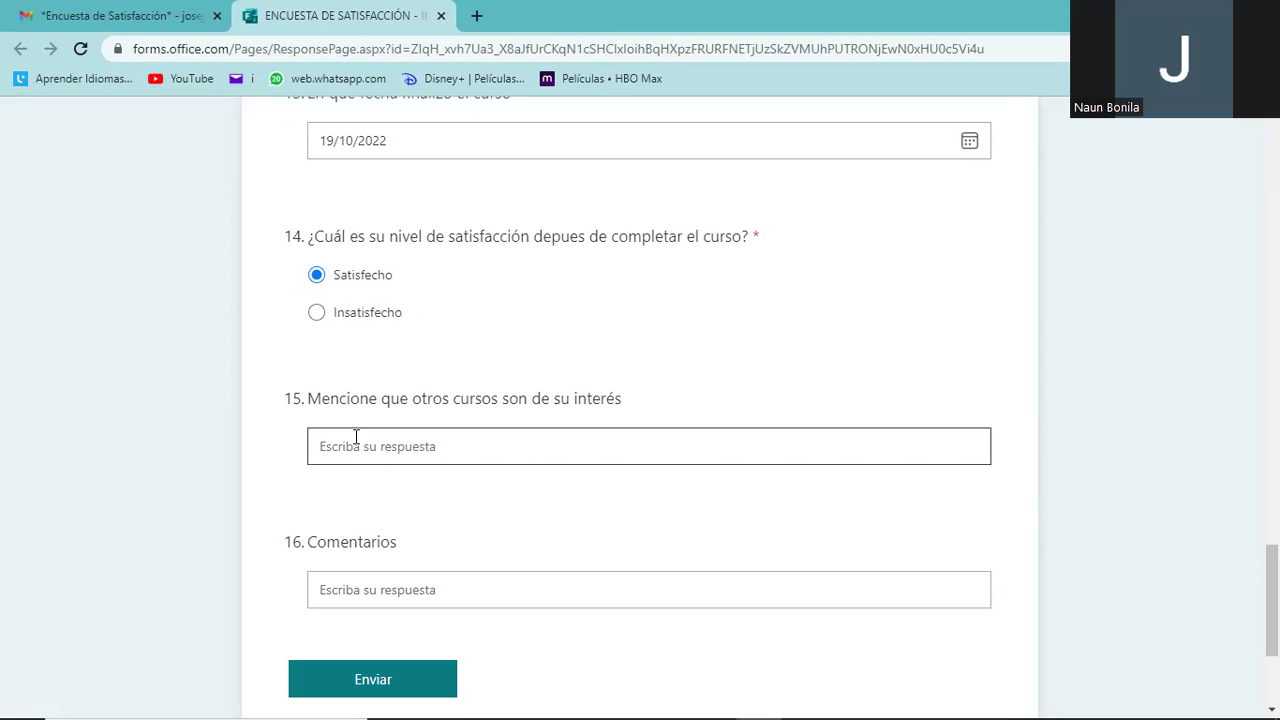
scroll(356, 590, down, 2)
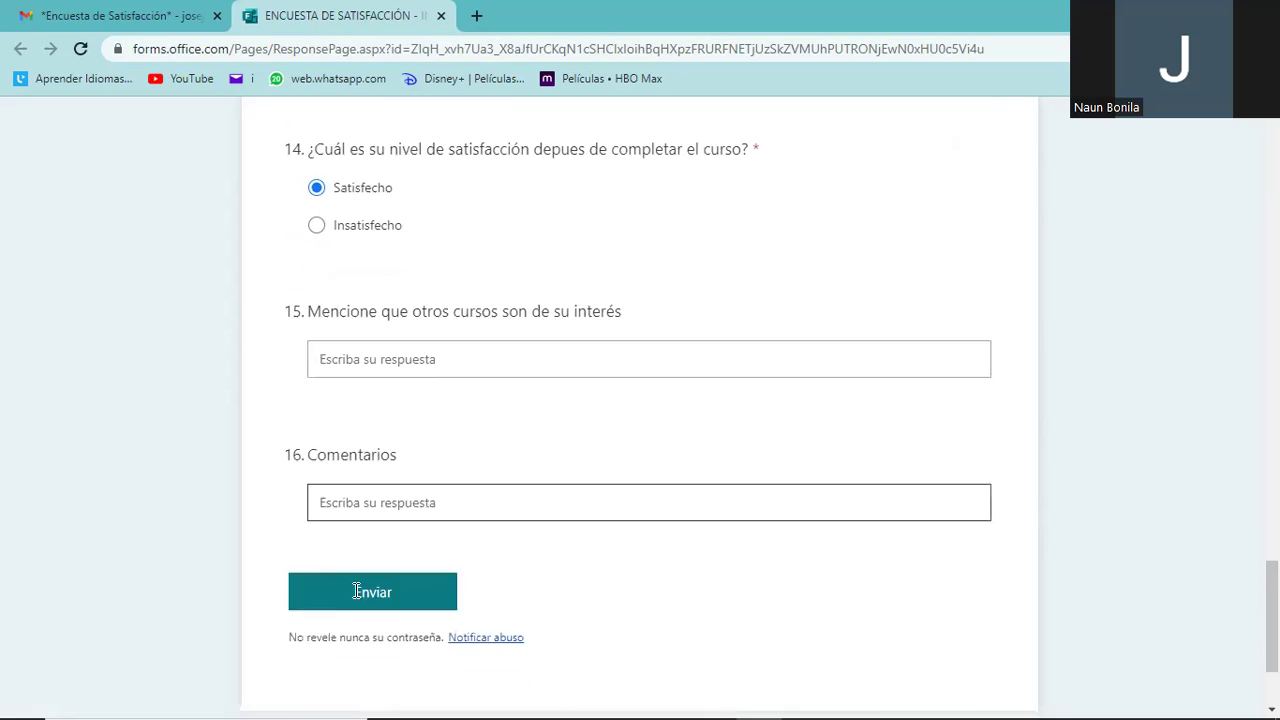